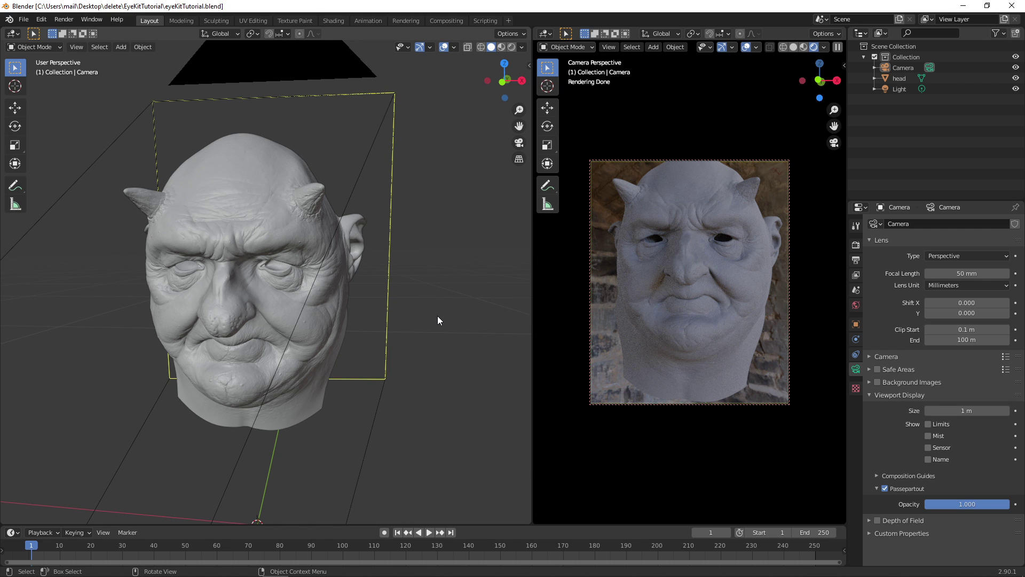
Step: Use File > Append to browse sceneFiles into the eyeKit .blend's Collection folder
middle_click_drag(427, 332, 412, 328)
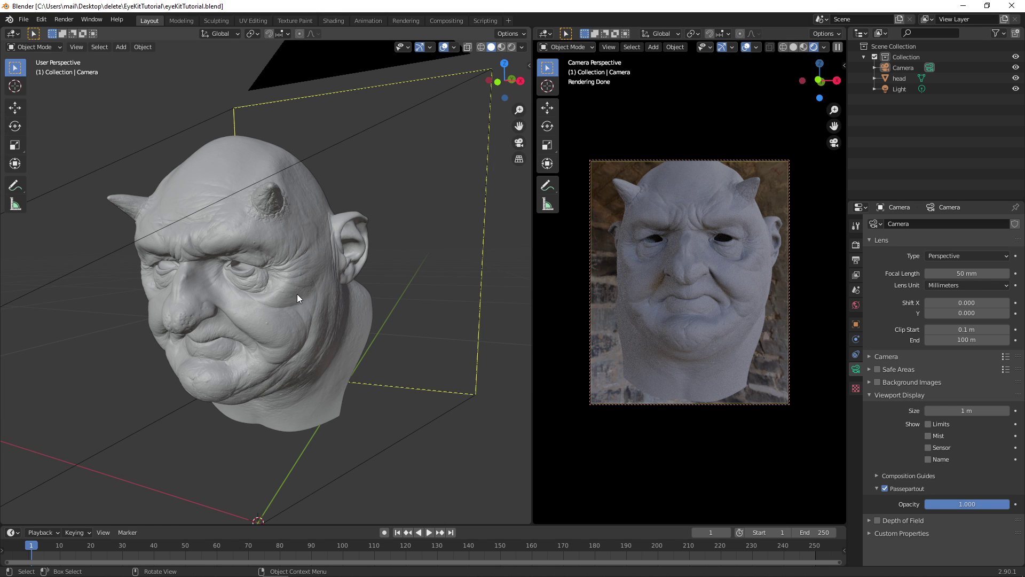
left_click(23, 20)
left_click(72, 138)
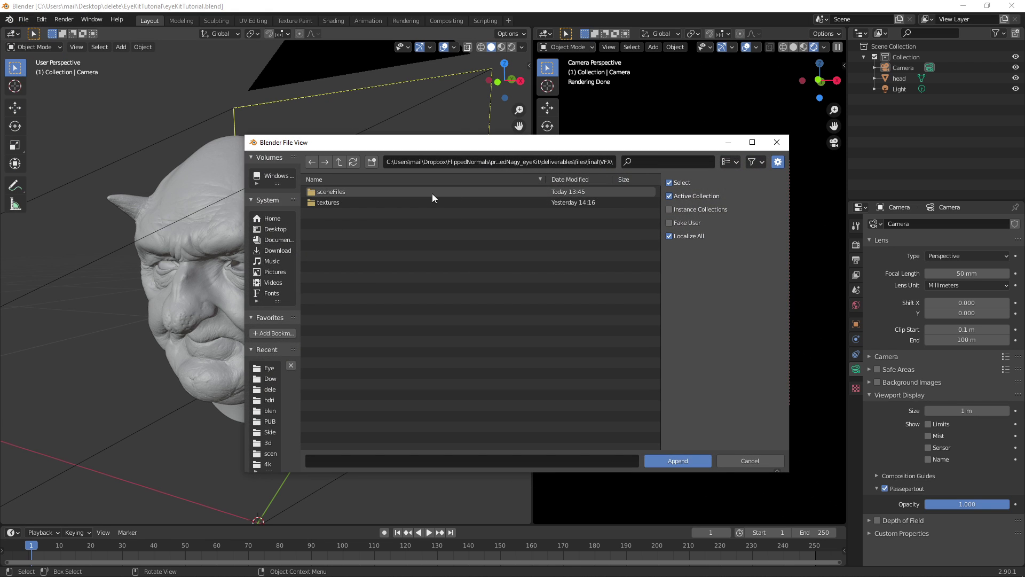
double_click(331, 192)
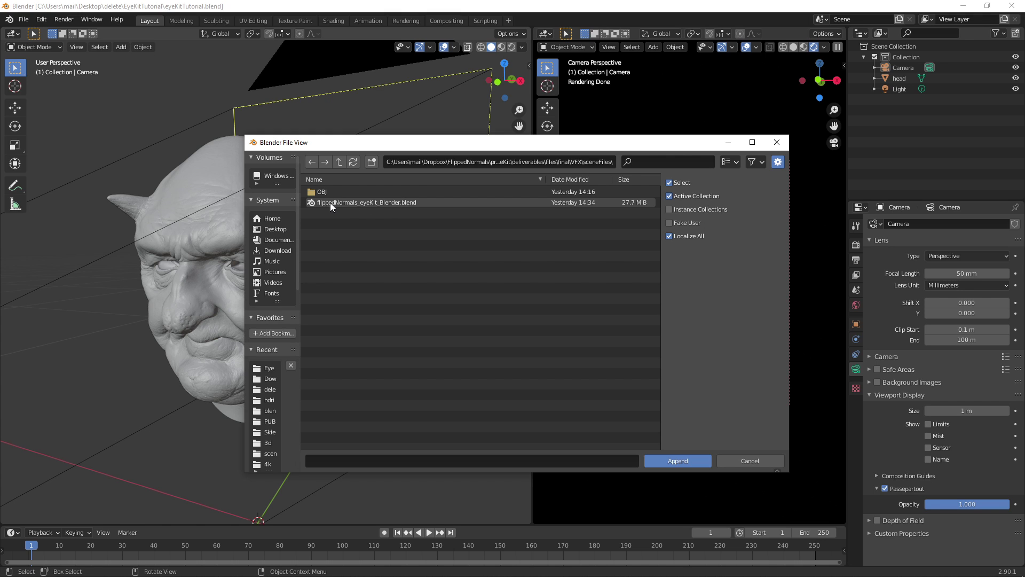
double_click(372, 202)
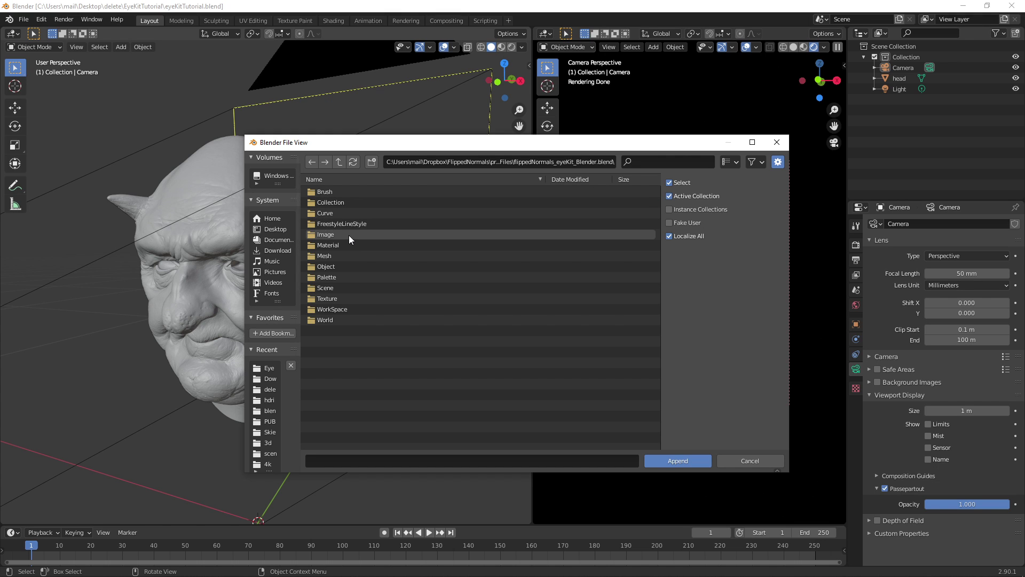
double_click(352, 205)
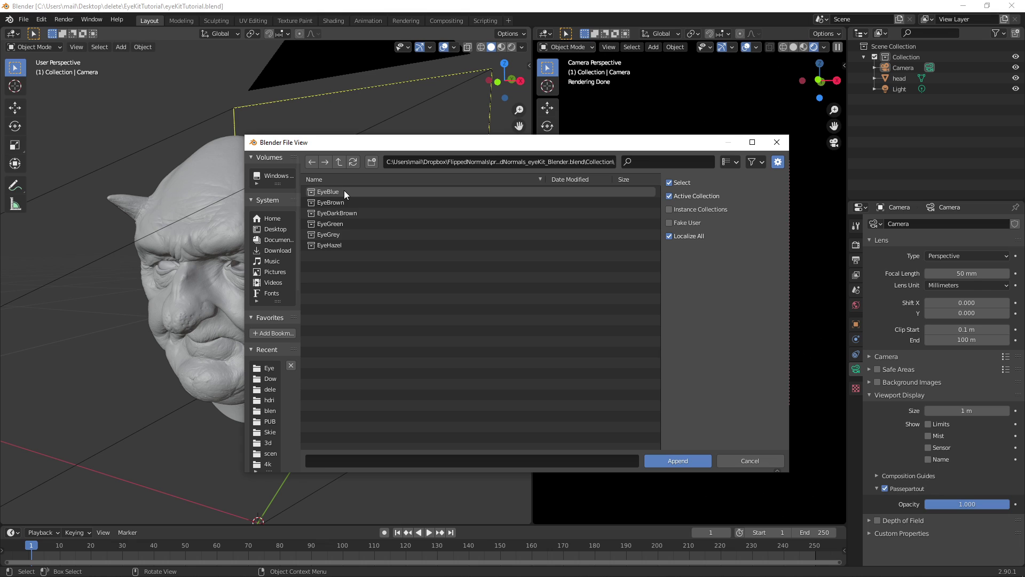
Step: Select all six Eye collections, EyeBlue through EyeHazel
left_click(343, 192)
left_click(341, 241, "shift")
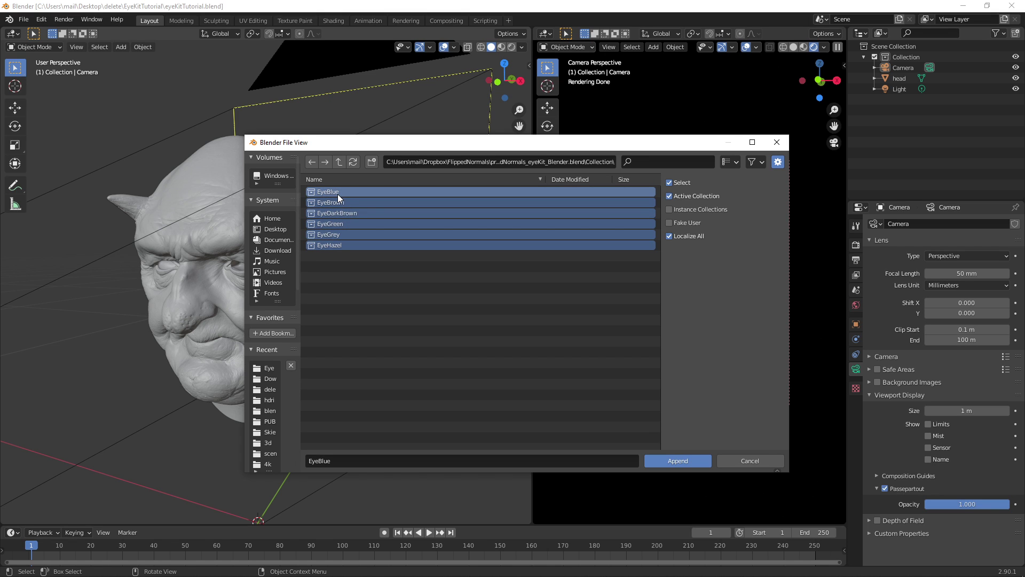
left_click(351, 274)
left_click(342, 244)
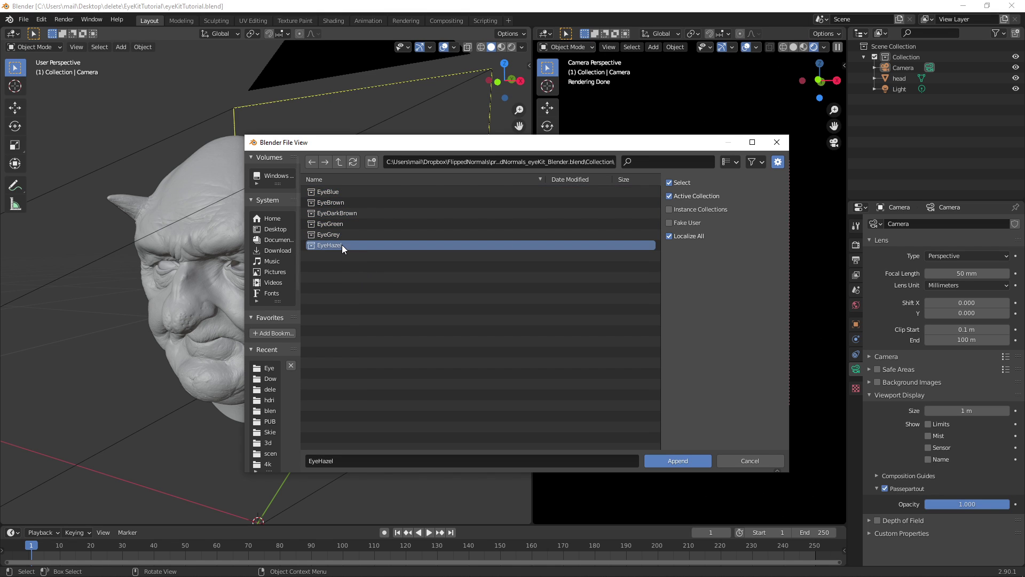
left_click(342, 194, "shift")
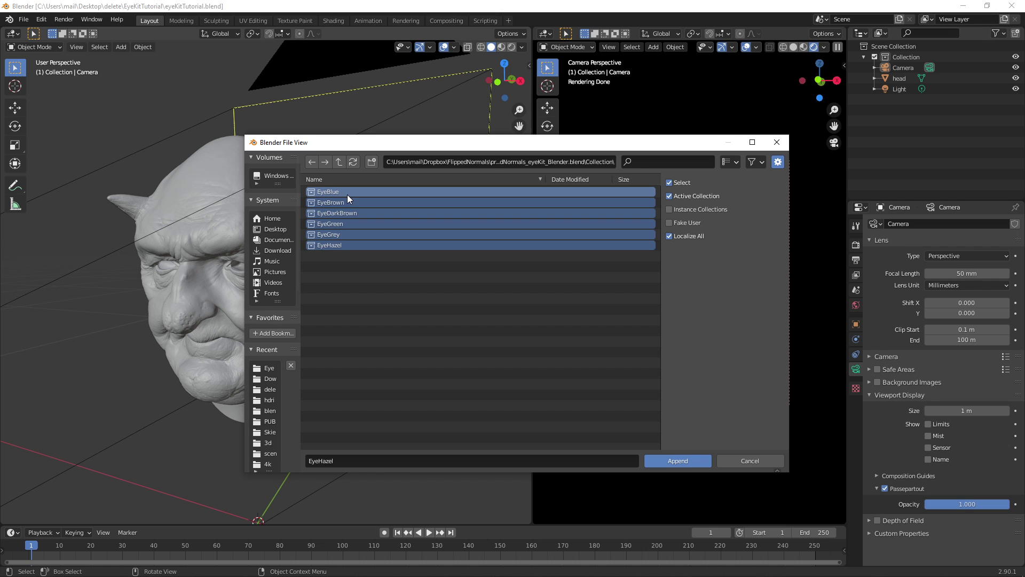
Step: Append the six Eye collections and exclude all except EyeBlue in the Outliner
left_click(676, 461)
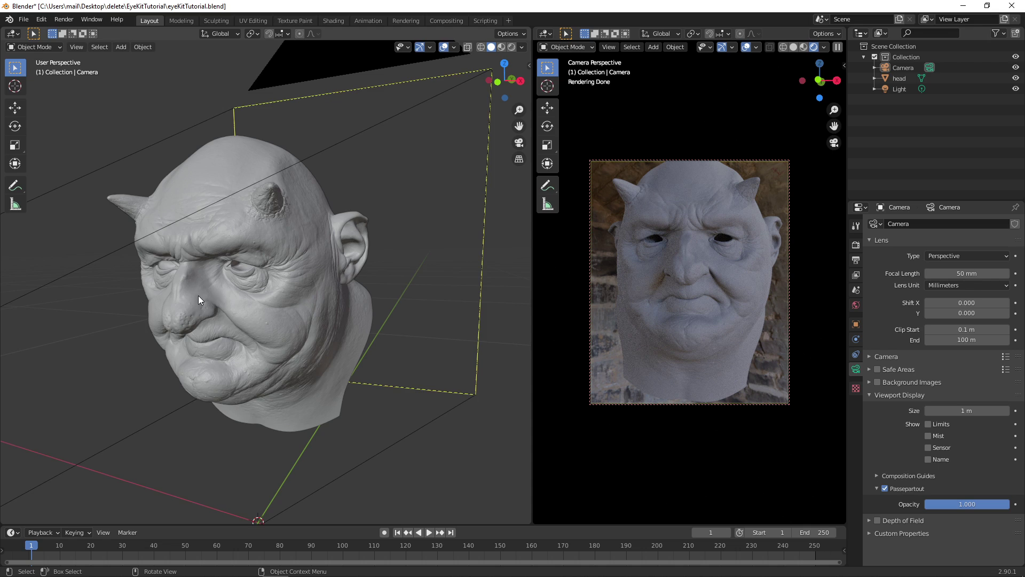
middle_click_drag(201, 297, 278, 288)
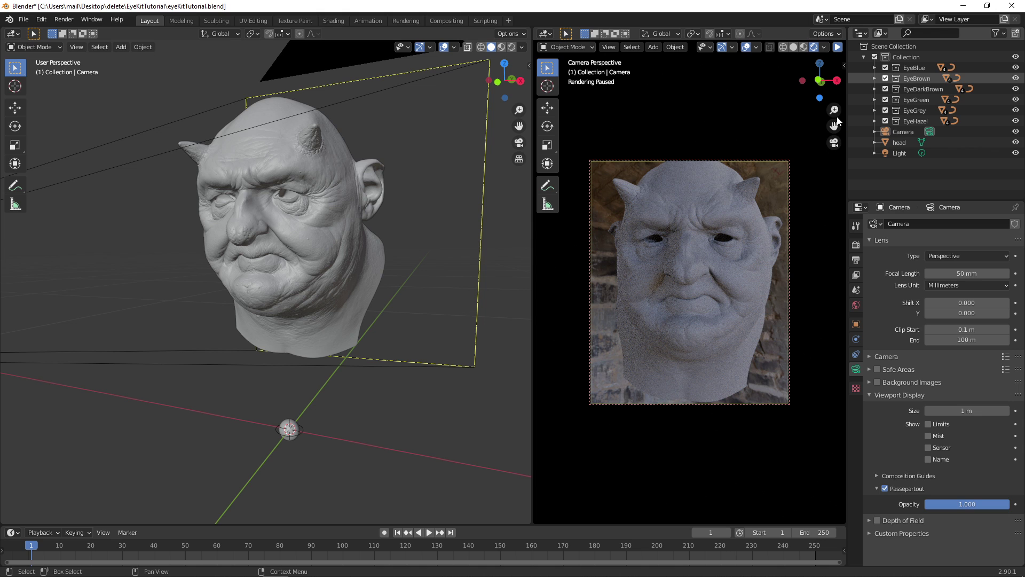
left_click_drag(885, 78, 885, 121)
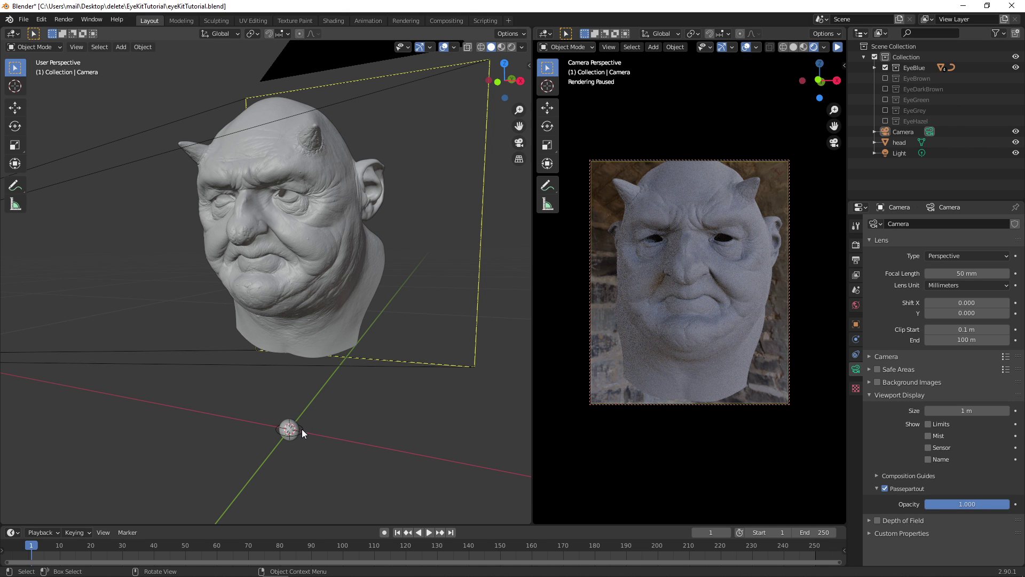
Step: Switch the viewport to Material Preview and zoom onto the textured EyeBlue eyeball
middle_click_drag(302, 428, 374, 350, "shift")
scroll(321, 378, "up", 3)
scroll(376, 356, "up", 3)
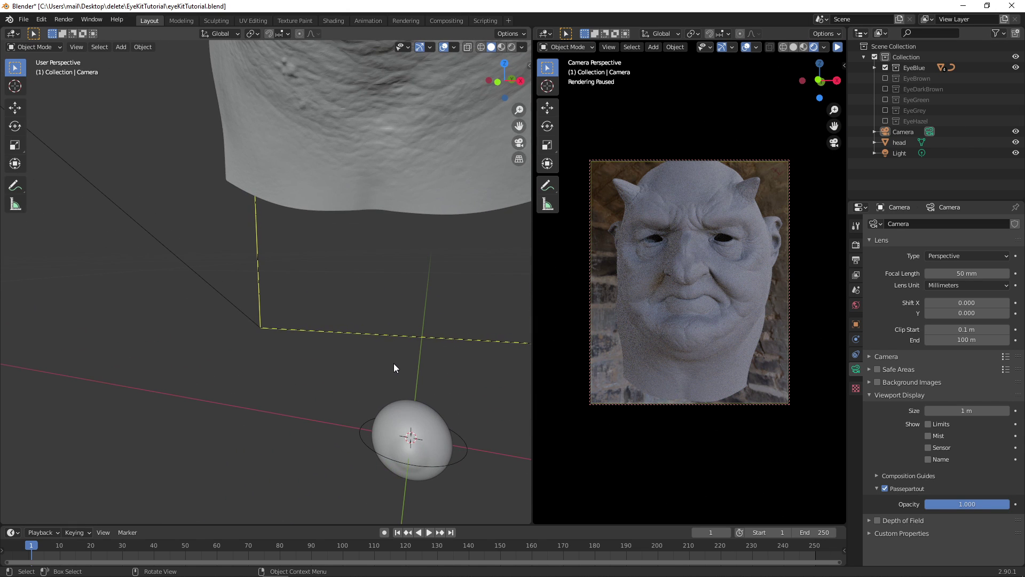
key("z")
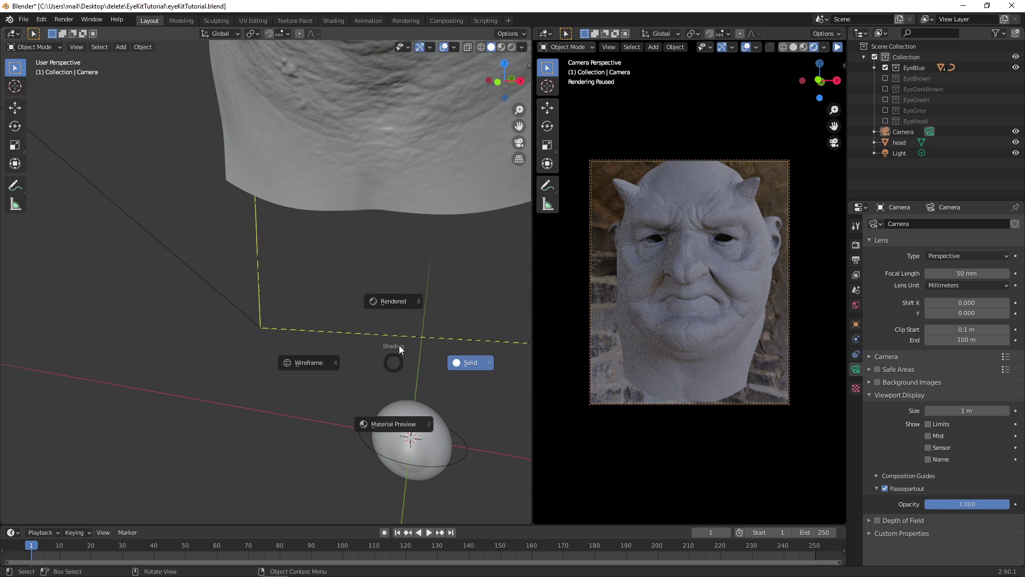
left_click(383, 422)
middle_click_drag(434, 425, 418, 342)
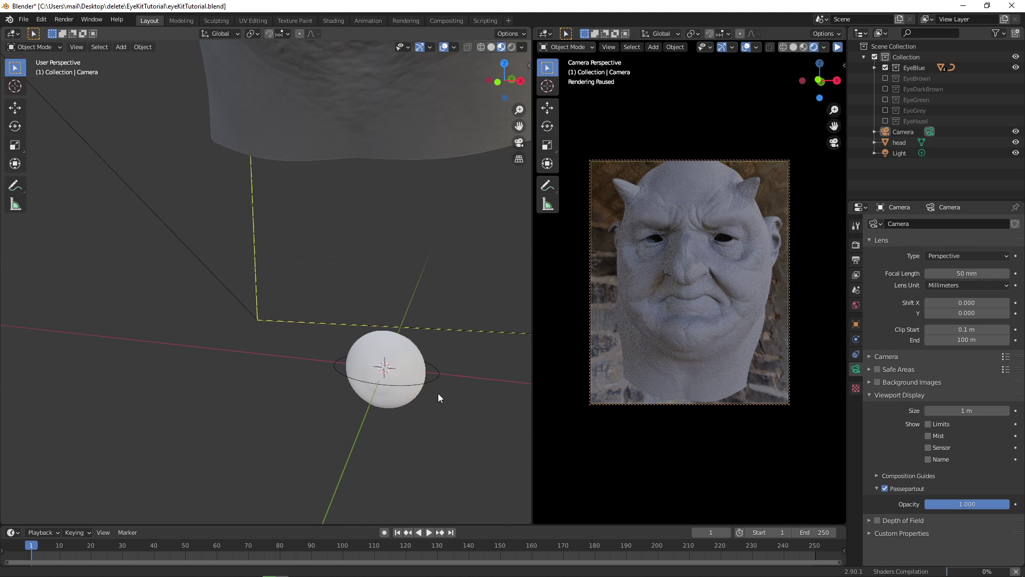
middle_click_drag(437, 395, 393, 353)
scroll(303, 289, "up", 4)
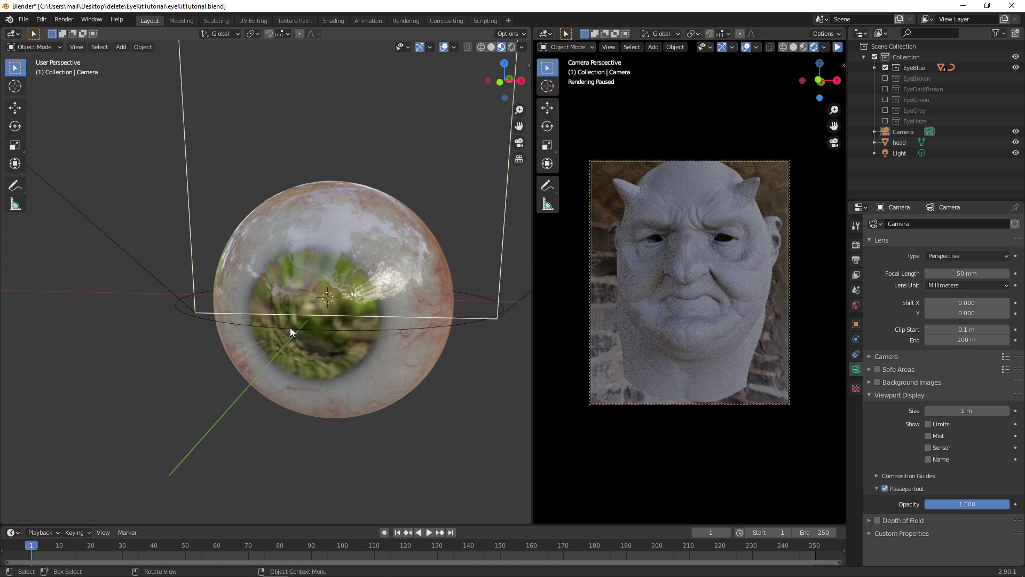
Step: Set the render engine to Eevee in Render Properties
left_click(856, 259)
left_click(856, 244)
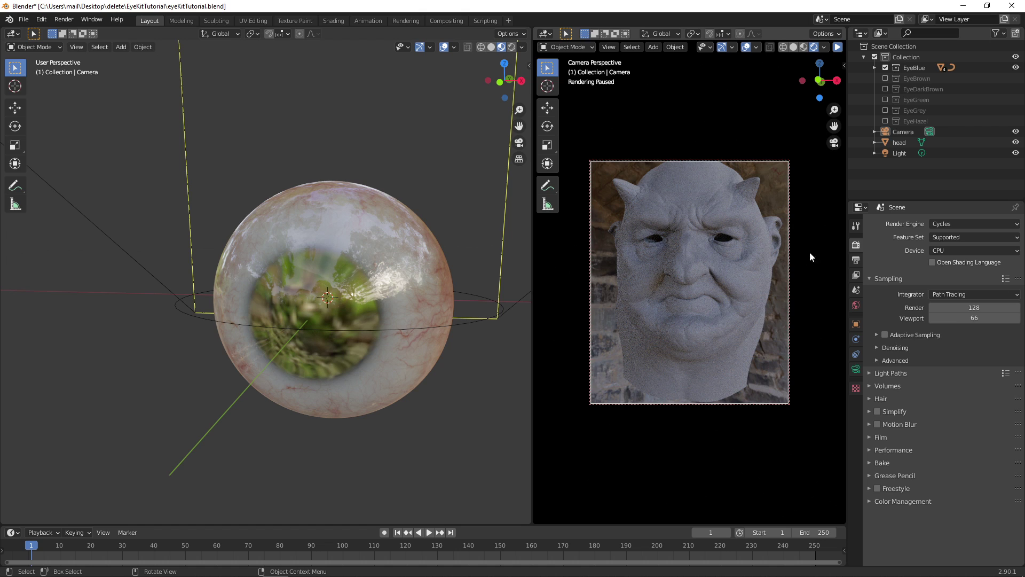
left_click(931, 225)
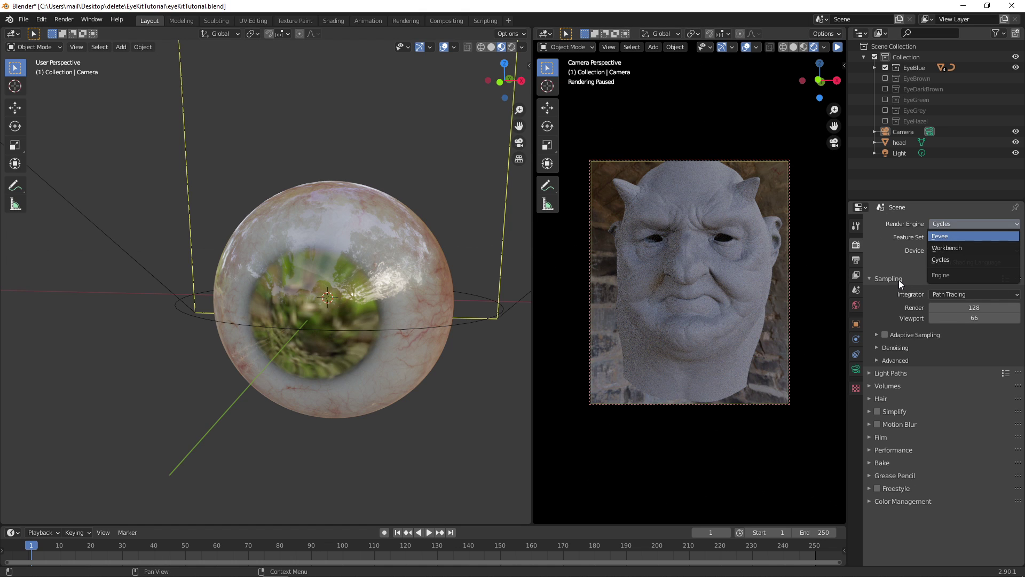
key("Return")
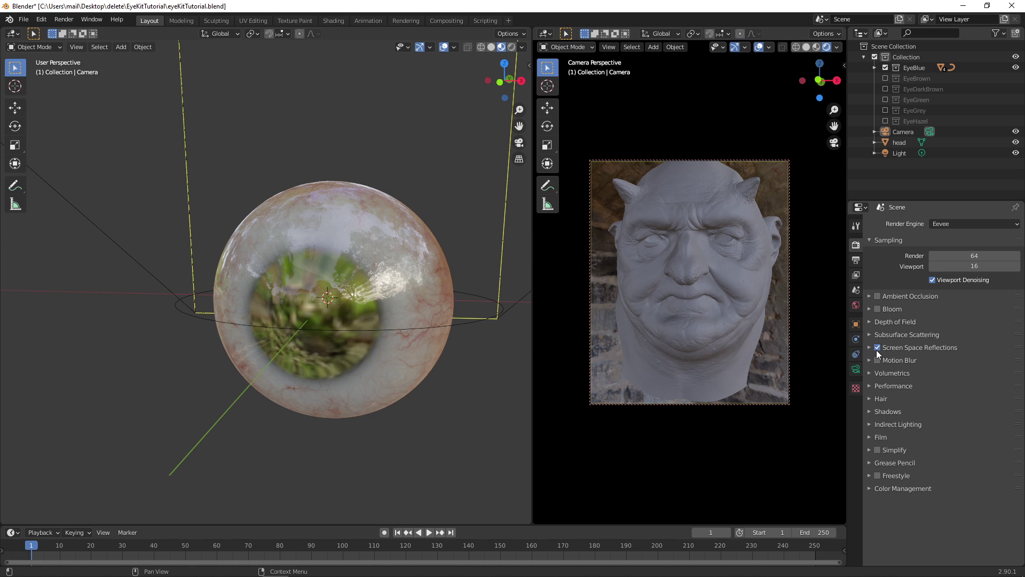
Step: Enable Screen Space Reflections with Refraction so the blue iris shows through the cornea
left_click(877, 347)
left_click(869, 348)
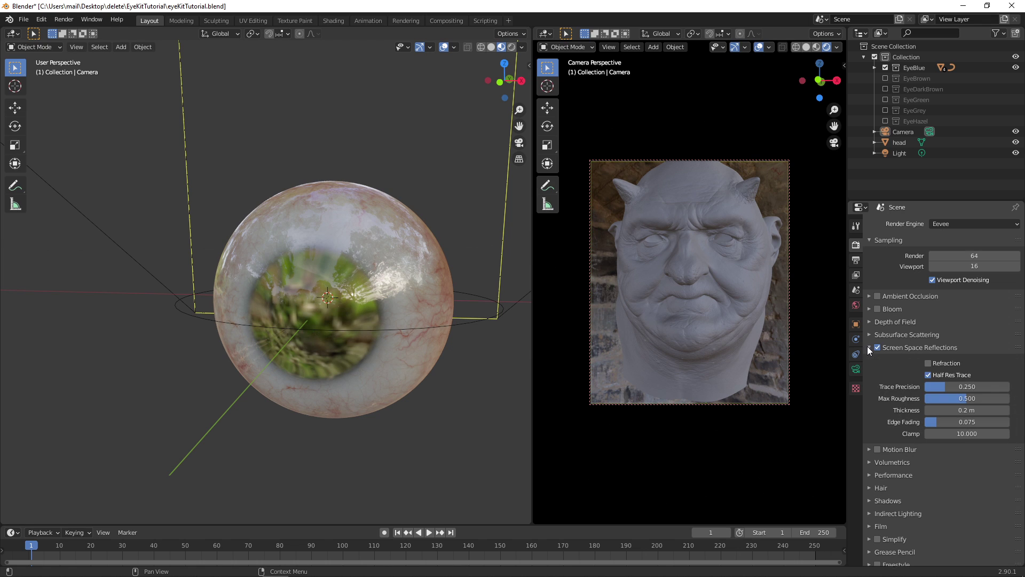
left_click(928, 363)
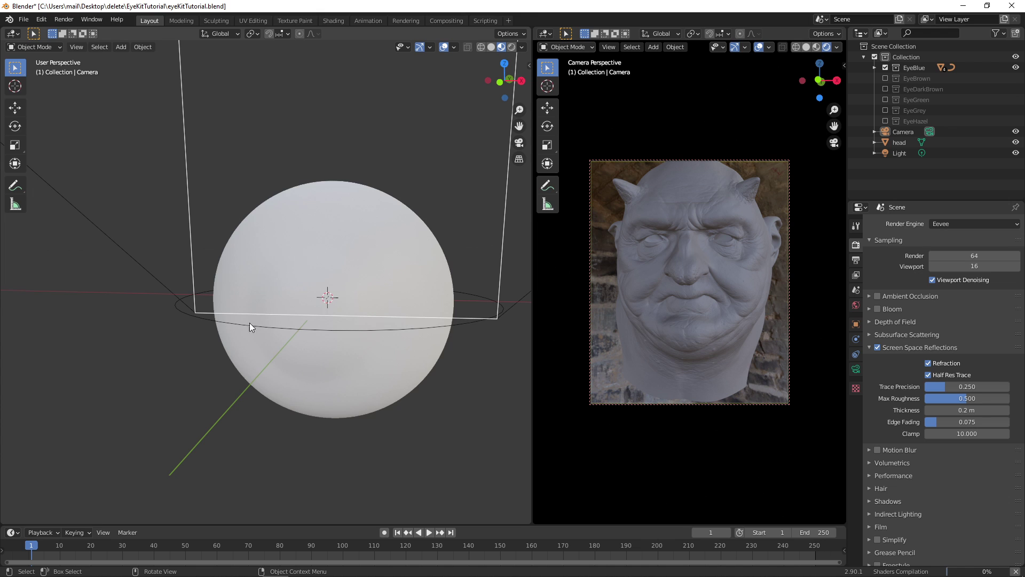
middle_click_drag(327, 329, 357, 335)
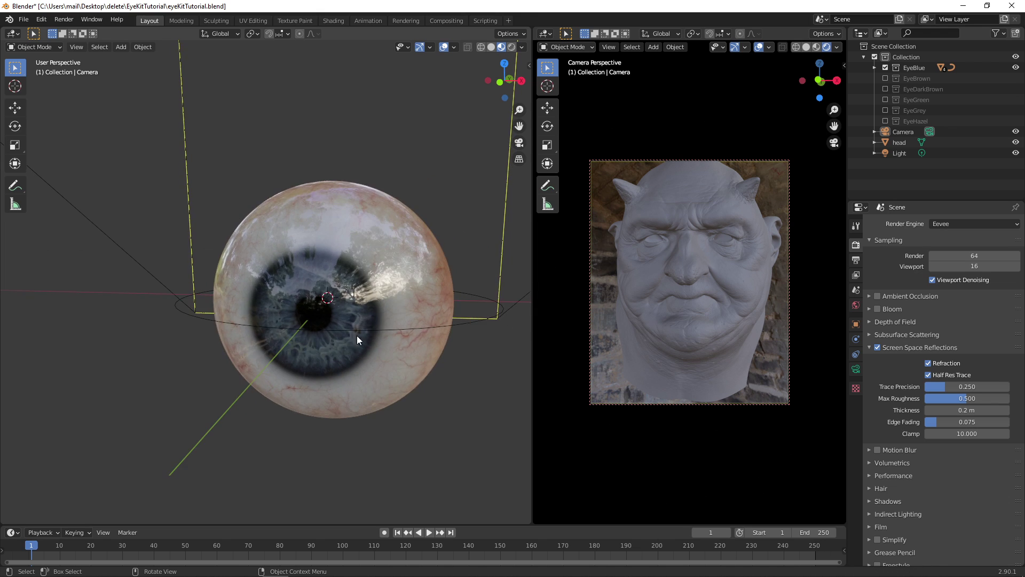
scroll(374, 329, "down", 4)
scroll(375, 326, "up", 2)
scroll(376, 326, "up", 1)
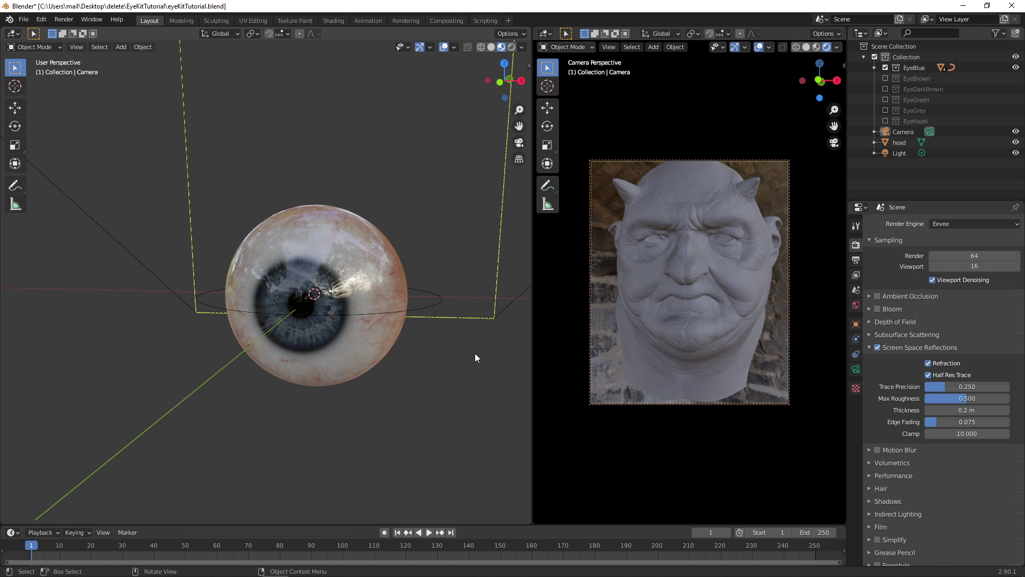
scroll(388, 320, "up", 4)
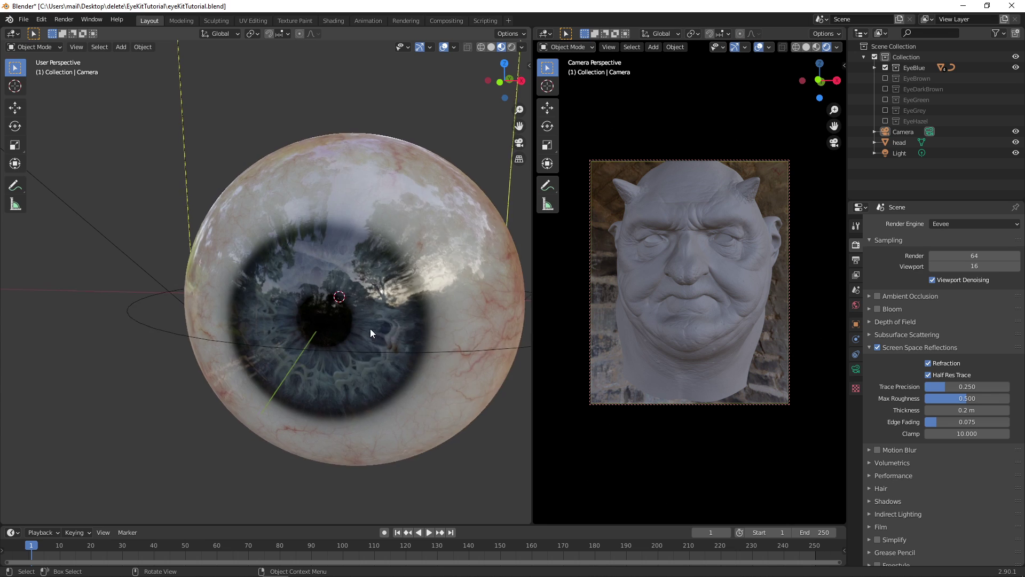
Step: Expand EyeBlue_ctrl and toggle IrisBlue_neutral and irisBlue_dilation visibility to compare pupils
scroll(370, 332, "up", 2)
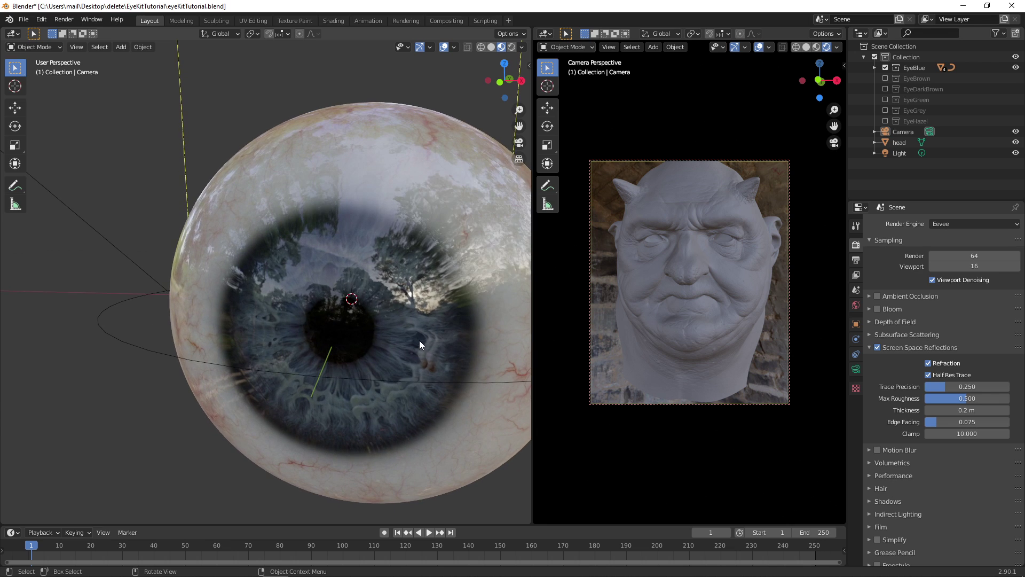
left_click(875, 67)
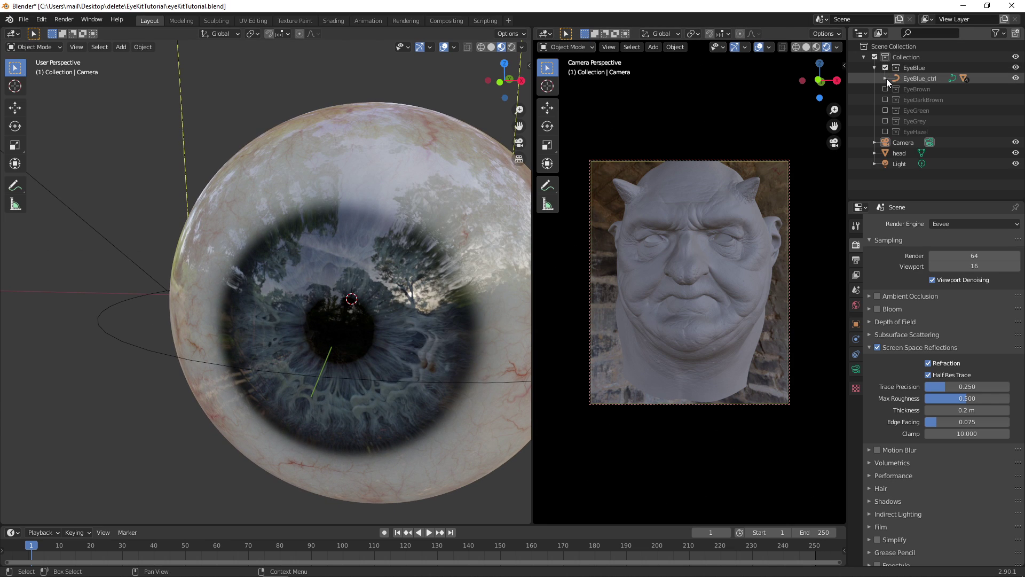
left_click(886, 78)
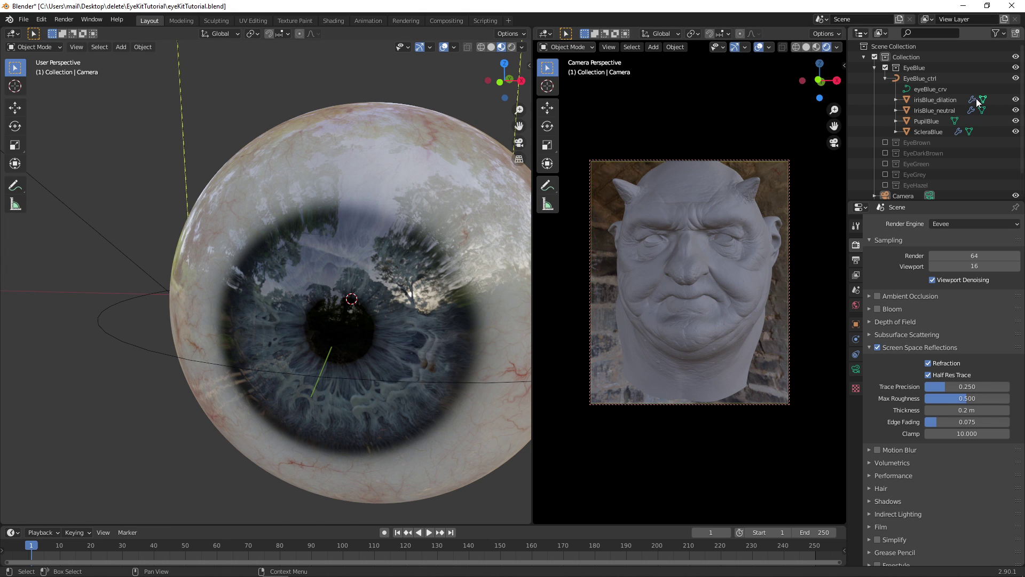
left_click(1016, 111)
left_click(1016, 110)
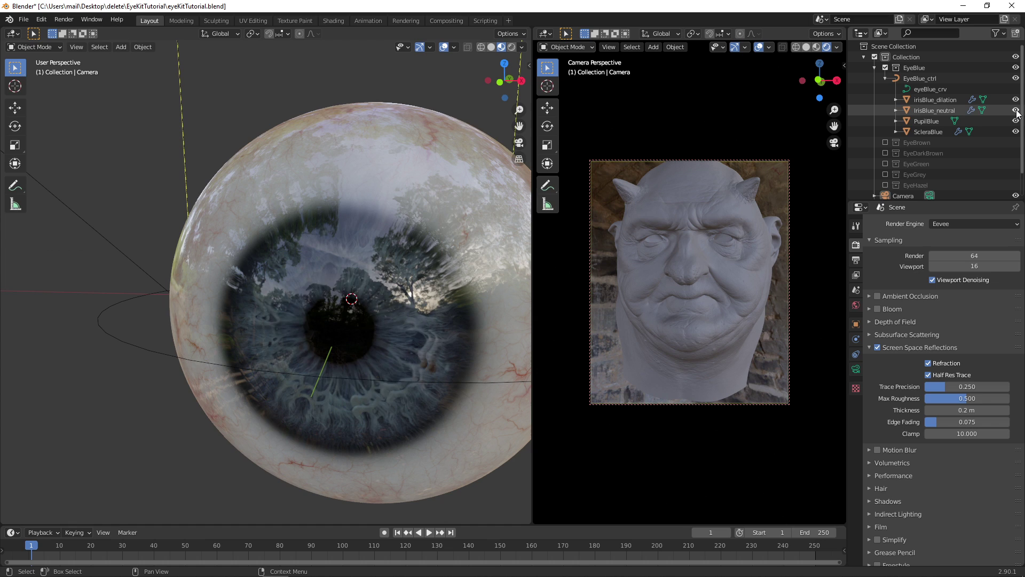
left_click(1016, 111)
left_click(1016, 111)
left_click(1016, 110)
left_click(1016, 99)
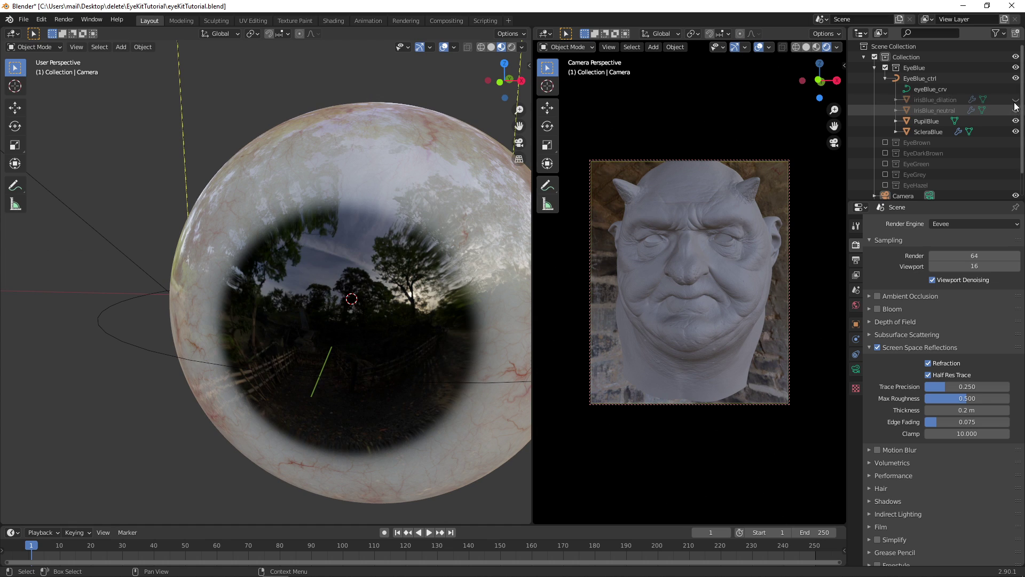
left_click(1016, 100)
left_click(1016, 99)
left_click(1016, 100)
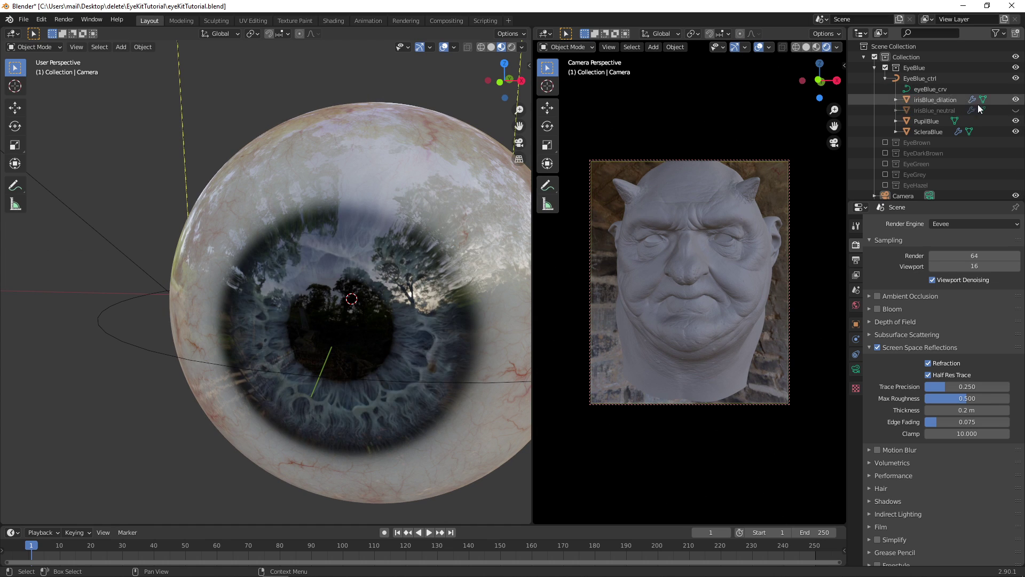
Step: Exclude and re-include the EyeBlue collection, leaving the neutral iris shown
left_click(885, 68)
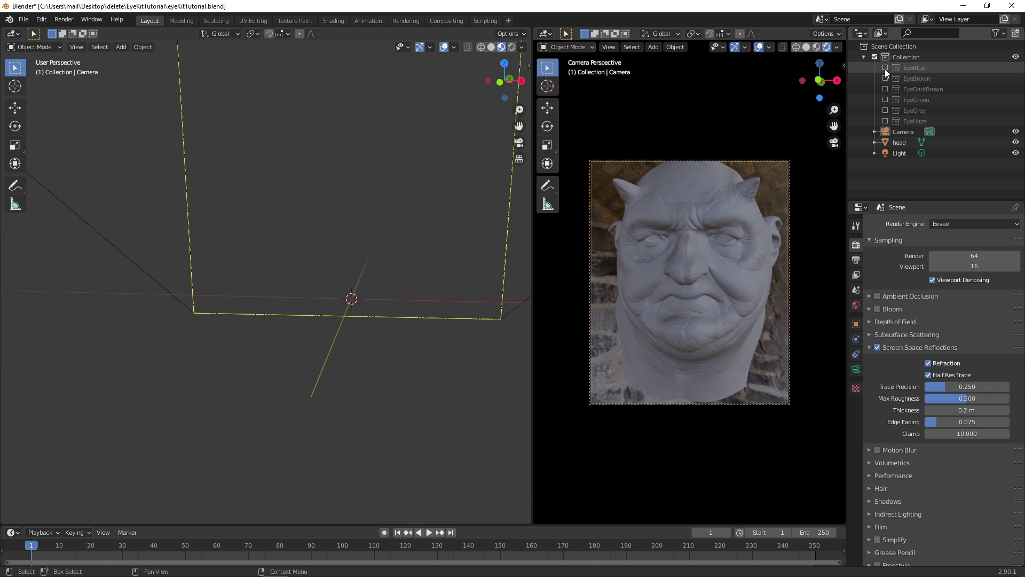
left_click(885, 67)
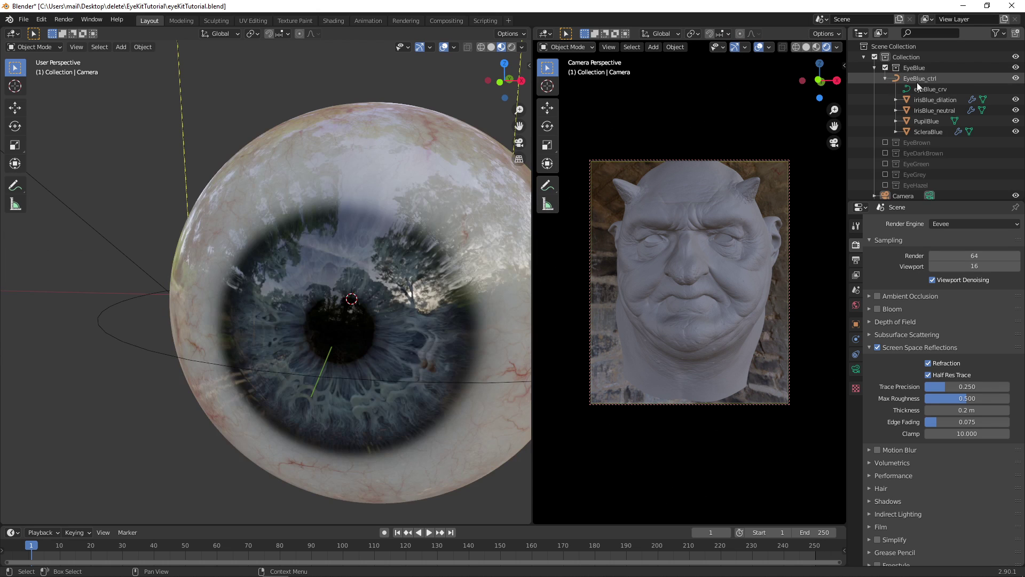
left_click(1016, 110)
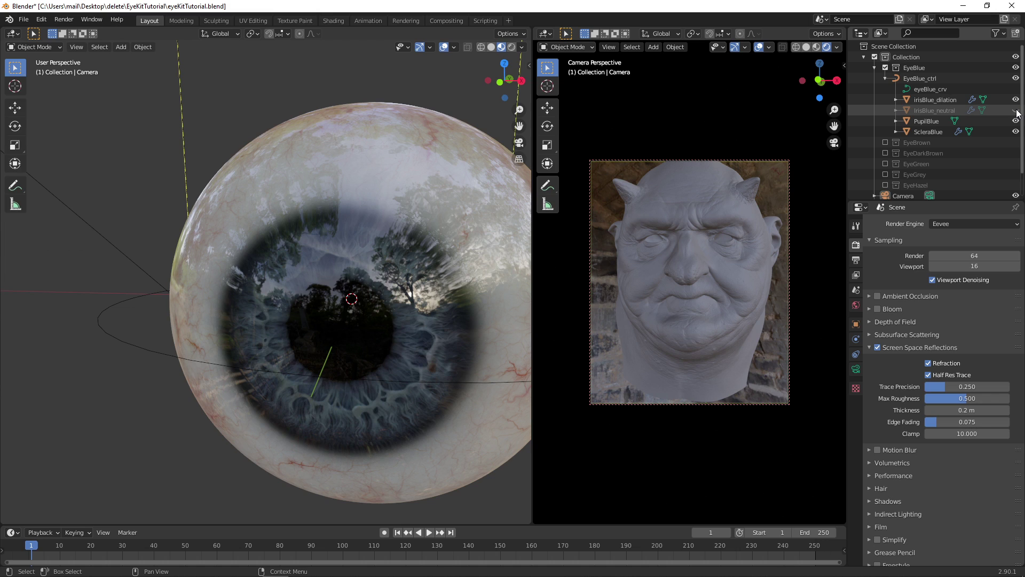
left_click(1016, 110)
Step: Enable the Outliner's render-visibility toggle and hide IrisBlue_neutral, leaving the dilated iris
left_click(1001, 33)
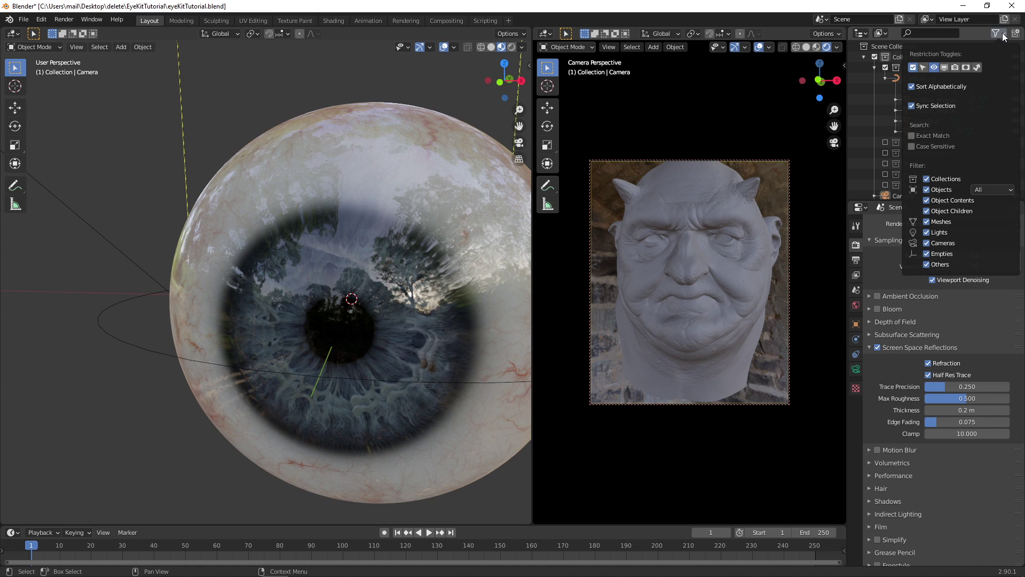
left_click(955, 68)
left_click(1005, 111)
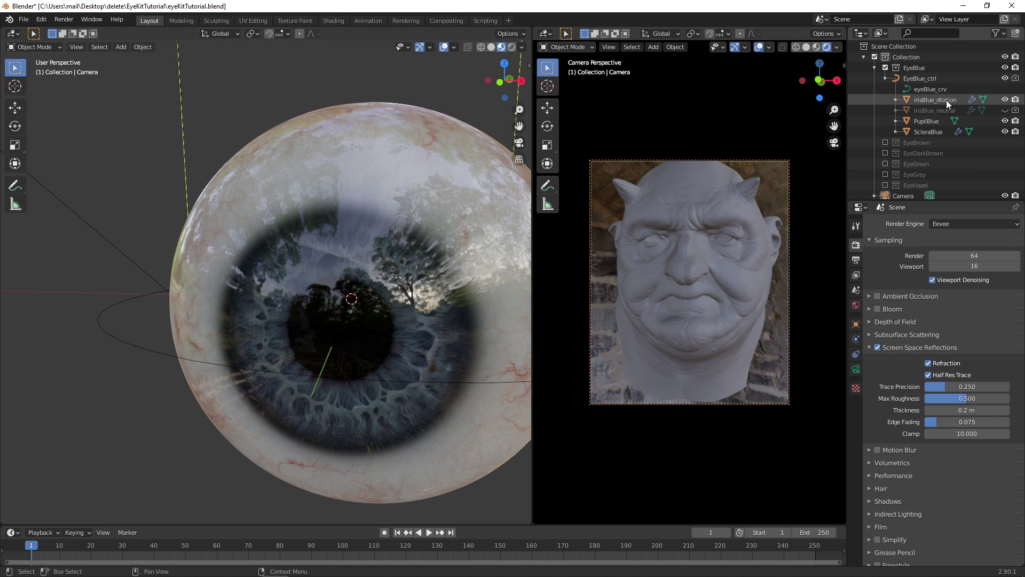
Step: Select EyeBlue_ctrl and, in front view, move the eye rig up to the head
scroll(281, 287, "down", 6)
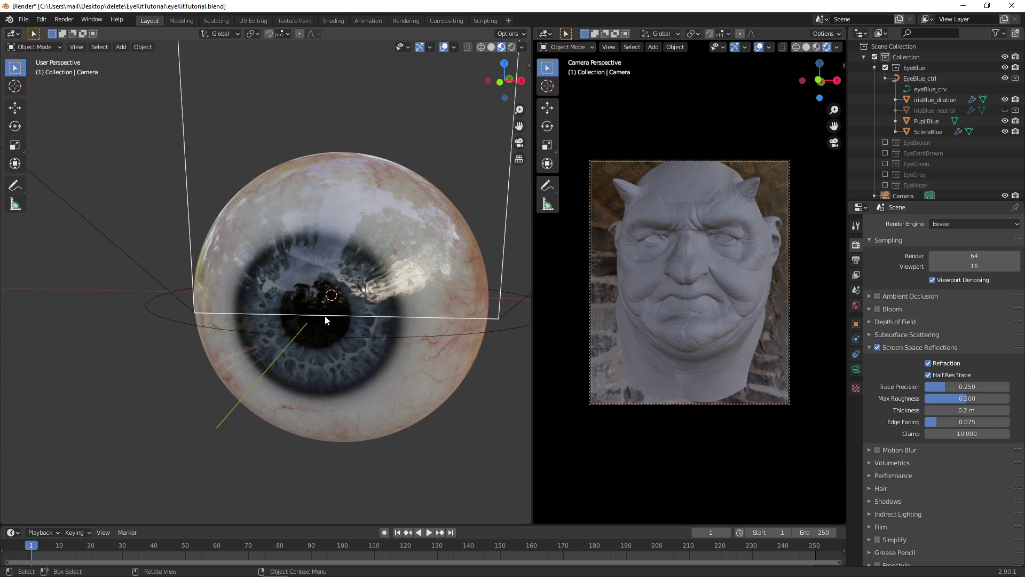
left_click(361, 291)
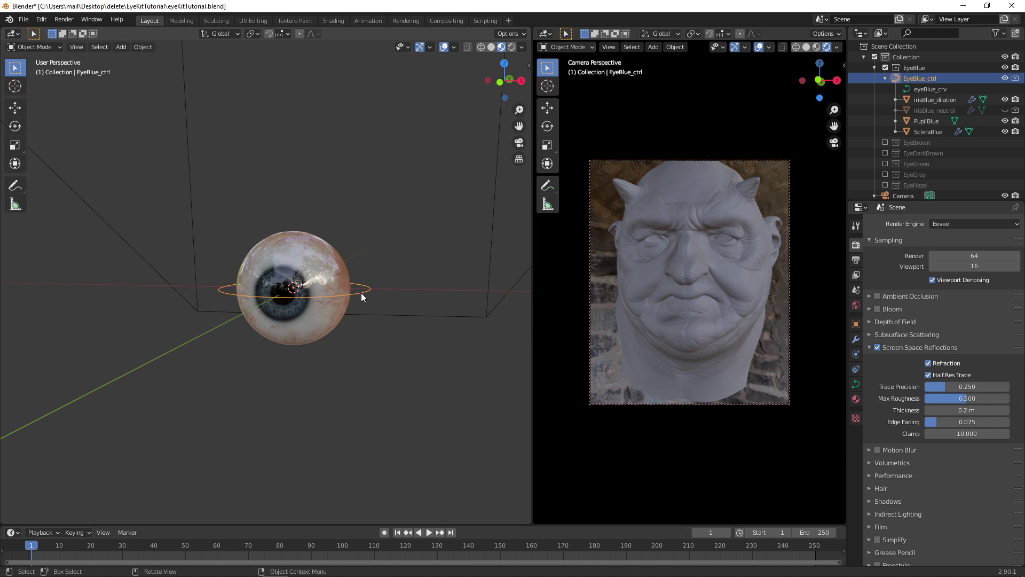
scroll(331, 298, "down", 8)
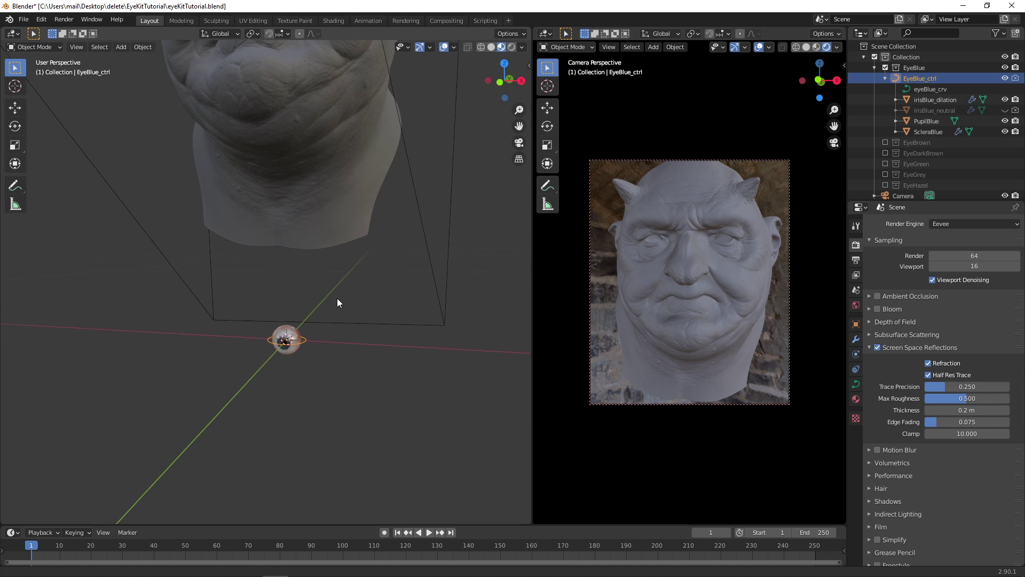
key("grave")
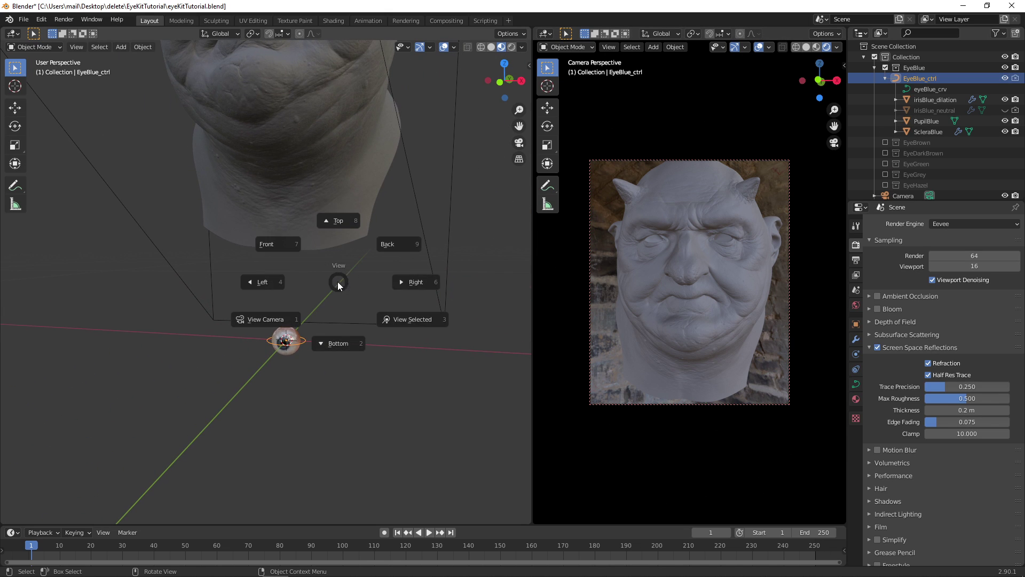
left_click(270, 238)
key("g")
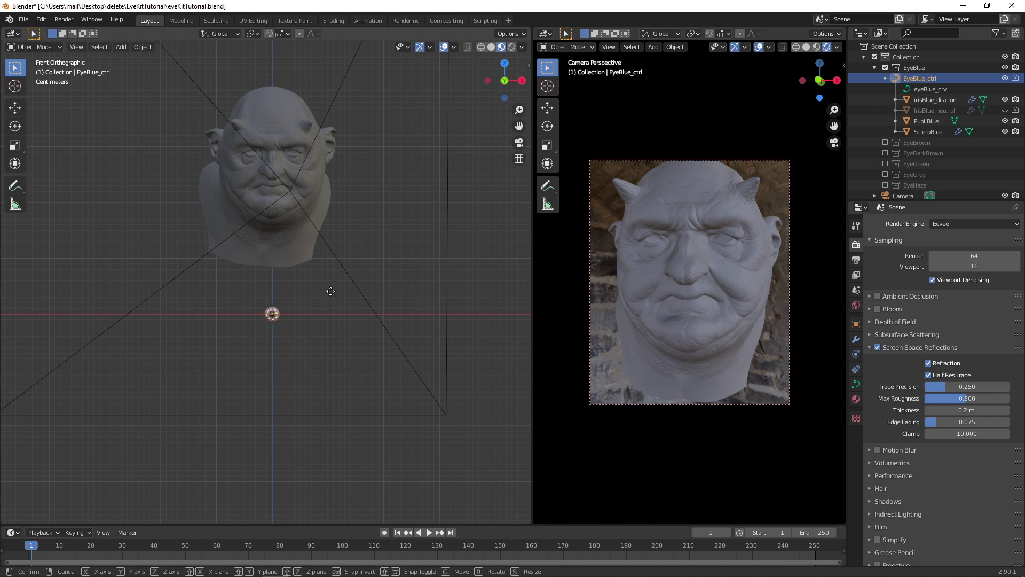
left_click(350, 129)
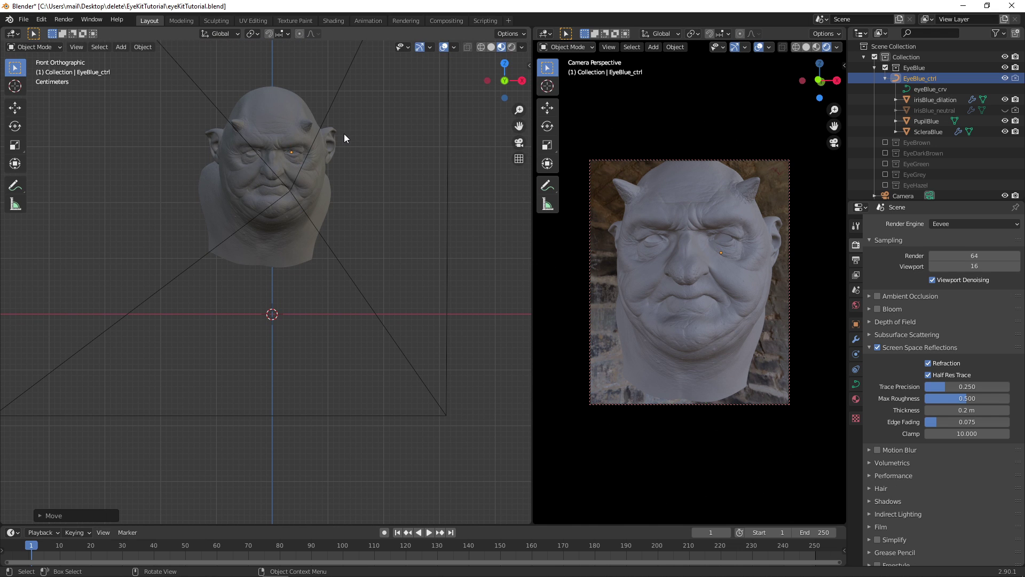
Step: In right side view, move the eye rig into the head's eye socket
key("grave")
left_click(403, 136)
scroll(248, 156, "up", 4)
middle_click_drag(247, 156, 340, 399, "shift")
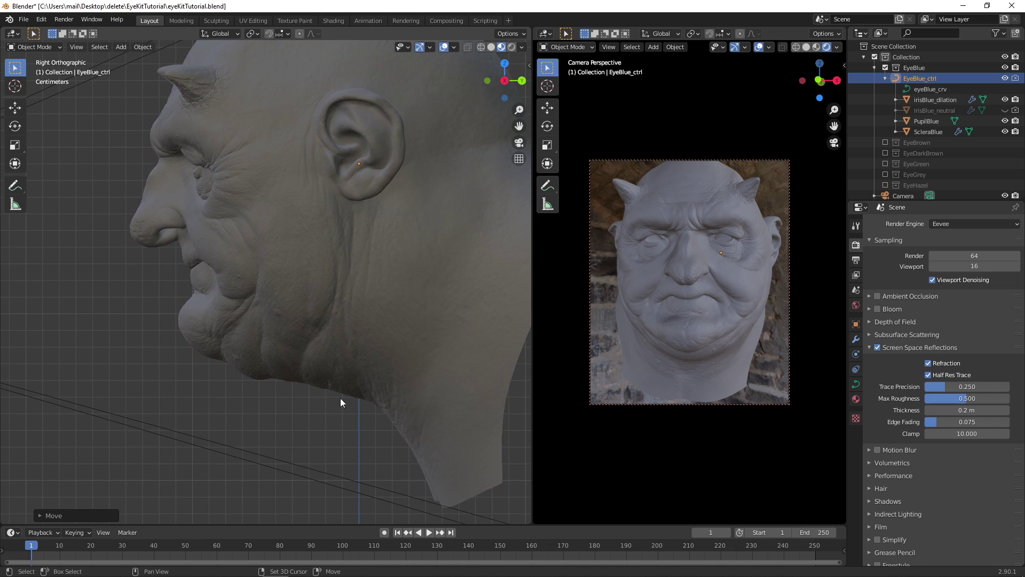
key("g")
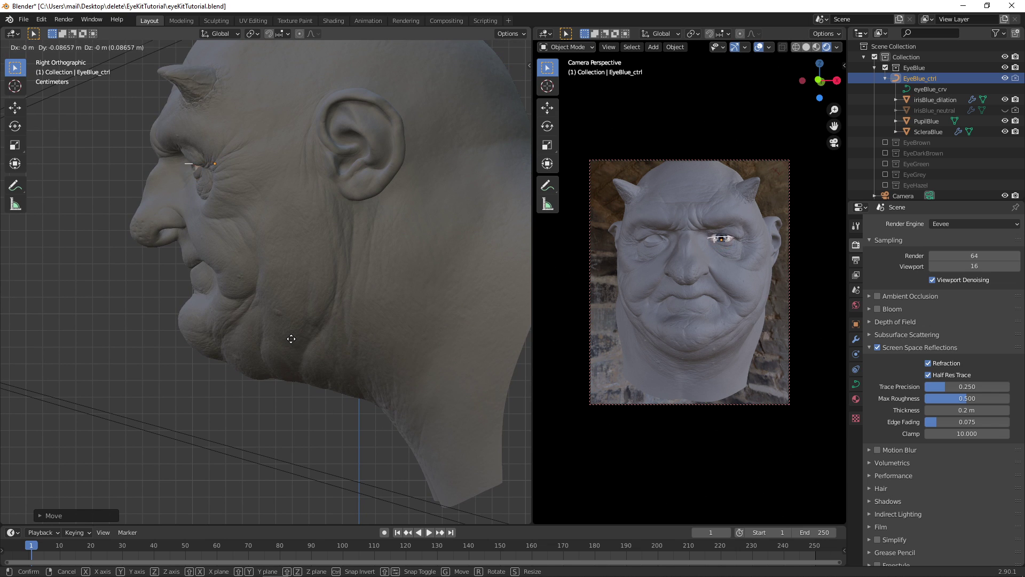
left_click(293, 337)
middle_click_drag(292, 338, 410, 140)
scroll(408, 267, "up", 6)
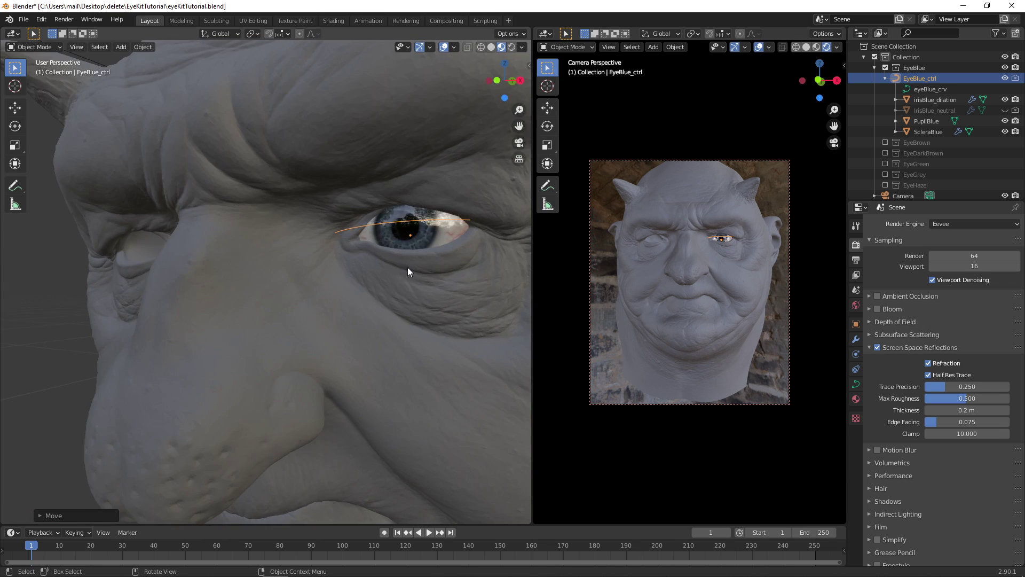
scroll(361, 275, "down", 4)
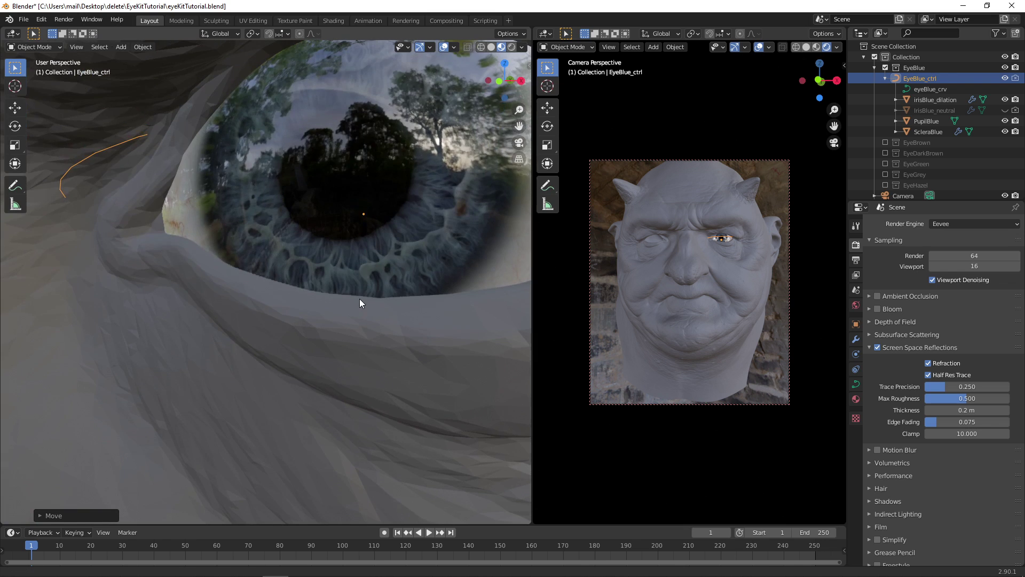
scroll(376, 295, "up", 2)
middle_click_drag(372, 300, 255, 289)
Step: Scale the eye rig to fit the opening and nudge it along X
key("s")
left_click(422, 297)
key("g")
key("x")
left_click(440, 304)
key("g")
key("x")
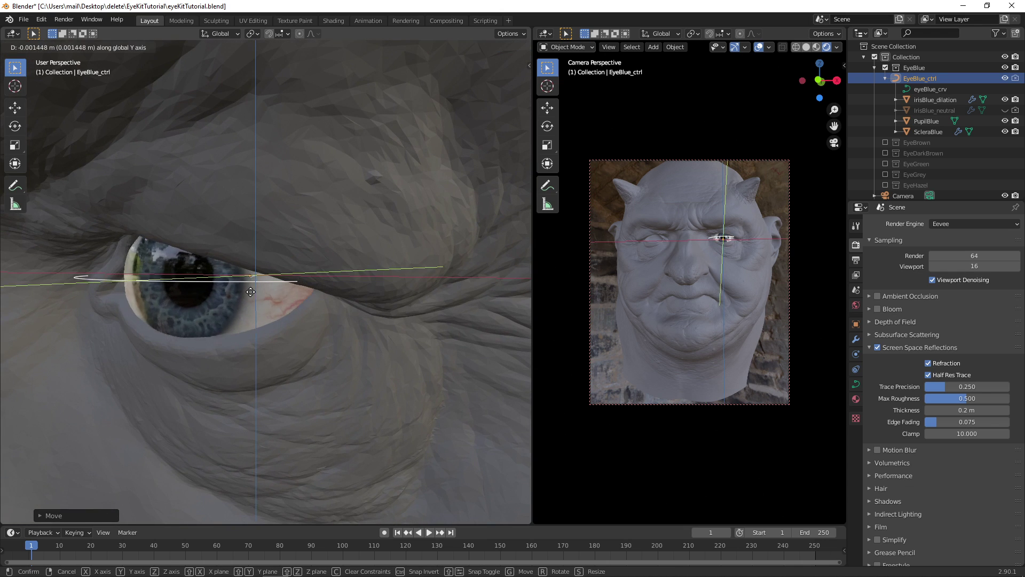
right_click(257, 288)
middle_click_drag(282, 283, 341, 251)
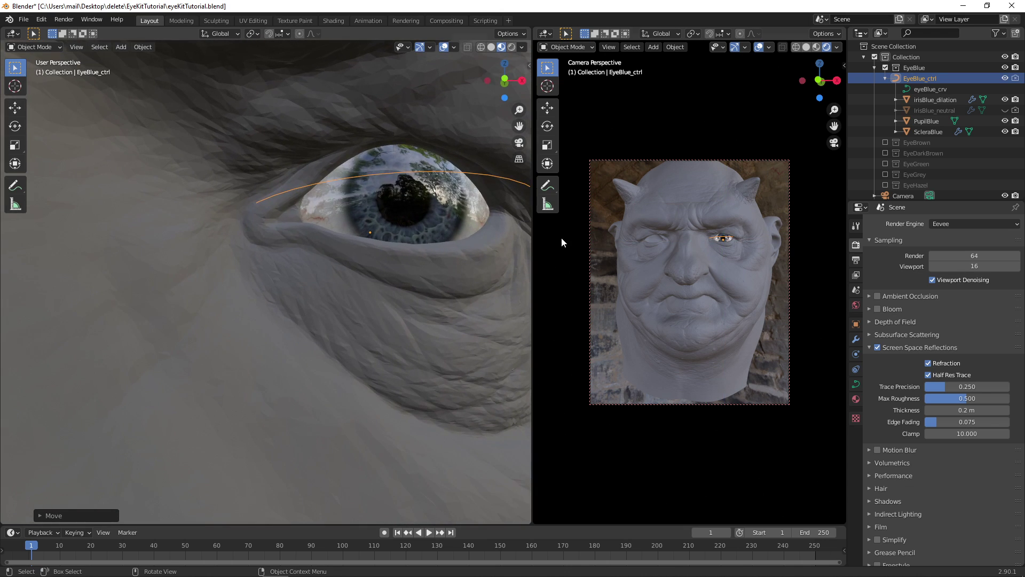
Step: Select irisBlue_dilation and inspect its Subdivision and Displace modifiers
left_click(953, 101)
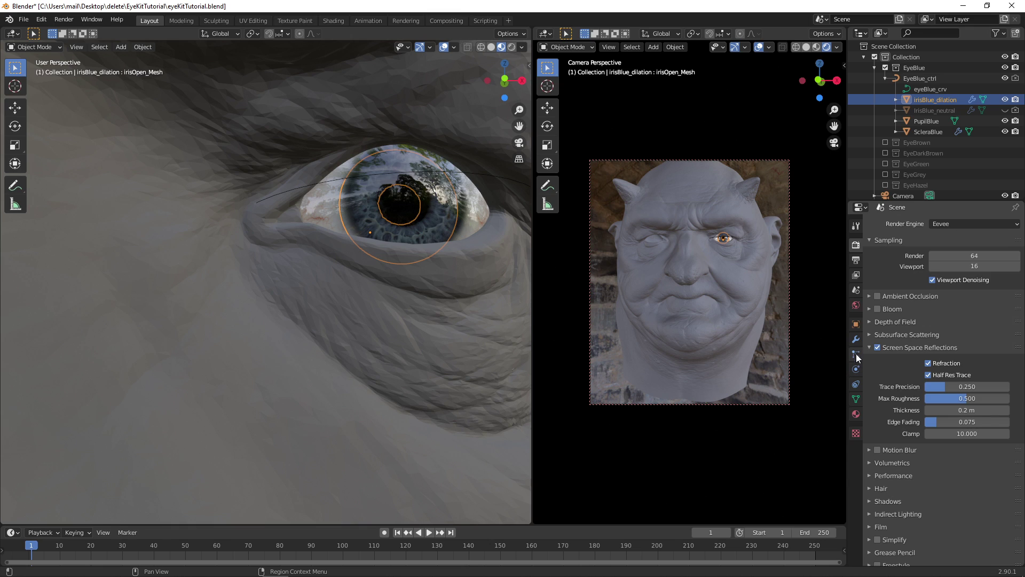
left_click(855, 340)
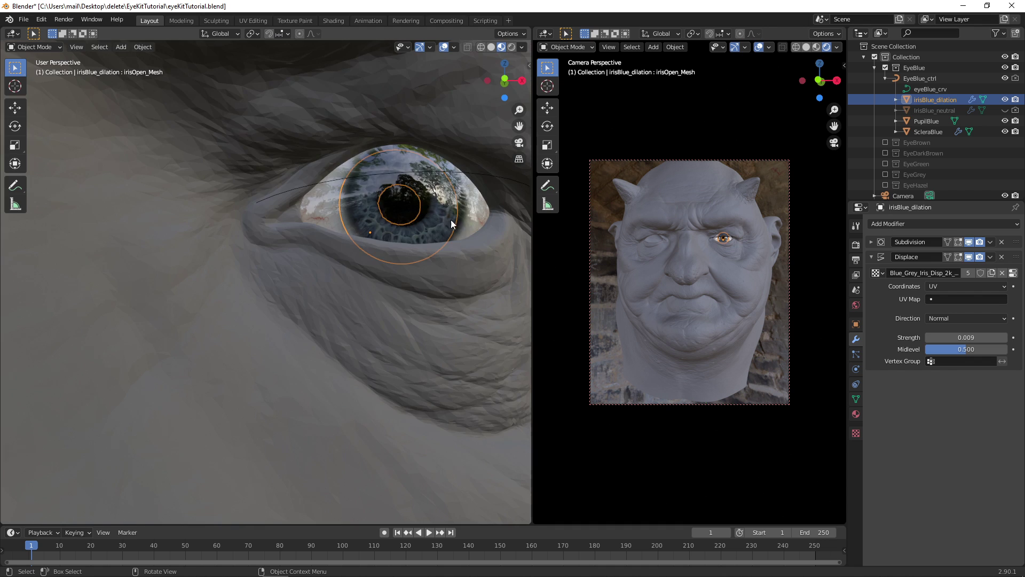
middle_click_drag(451, 220, 441, 263, "alt")
scroll(375, 267, "up", 2)
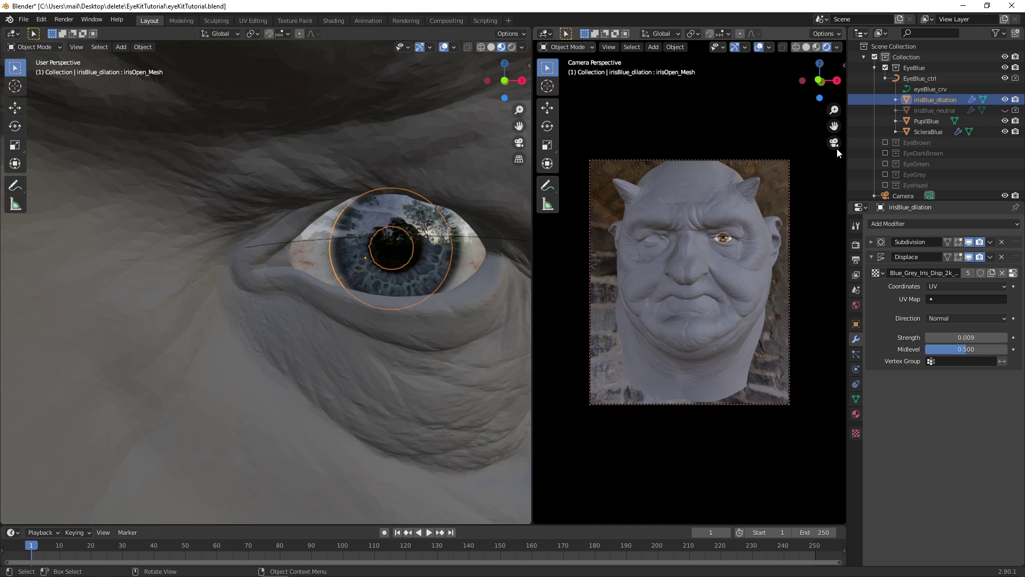
Step: Set irisBlue_dilation's irisOpen_Mesh shape key value to 0.742
left_click(947, 91)
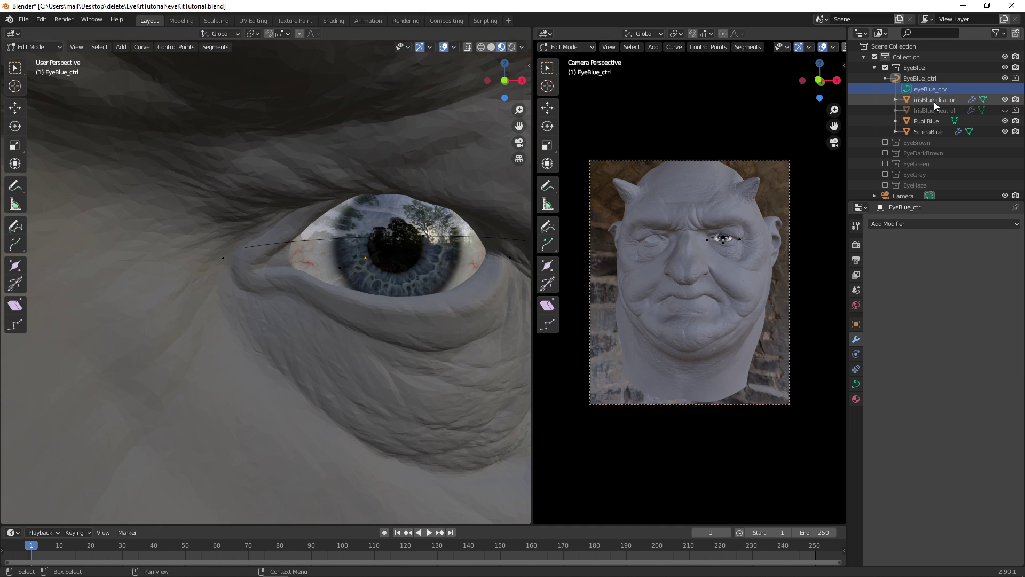
left_click(933, 102)
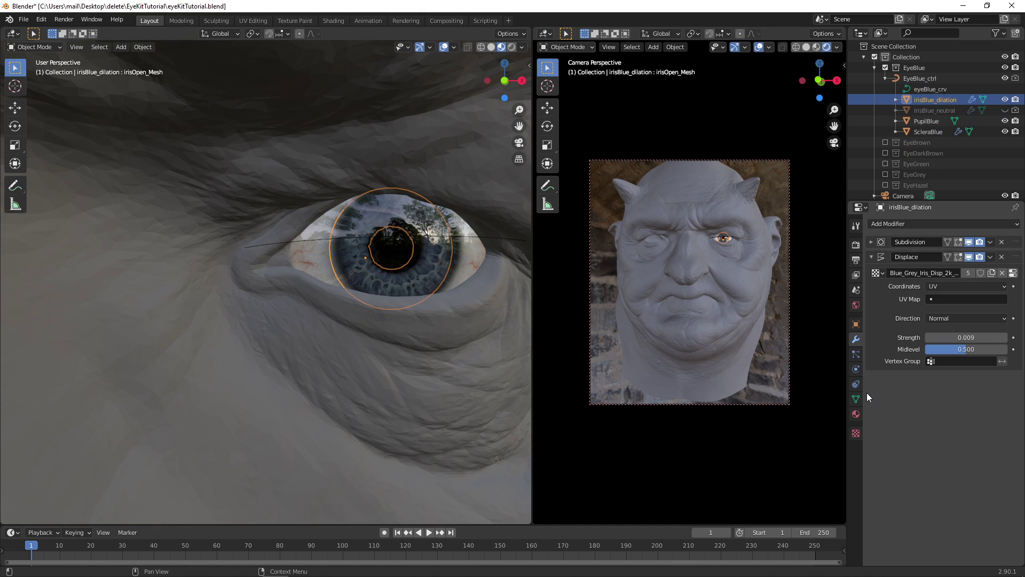
left_click(856, 399)
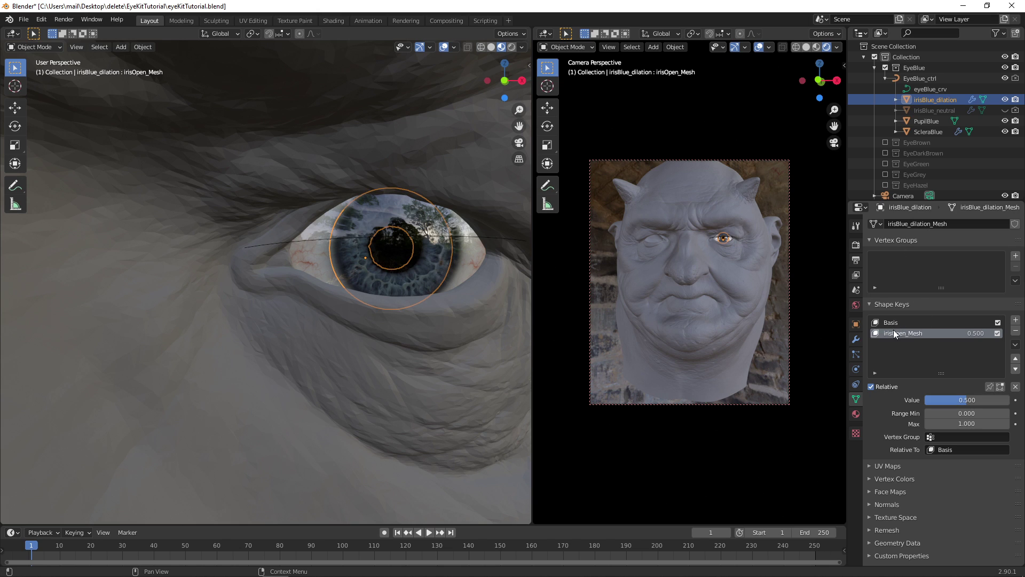
scroll(893, 330, "up", 1, "ctrl")
scroll(892, 333, "down", 1, "ctrl")
left_click_drag(966, 400, 934, 399)
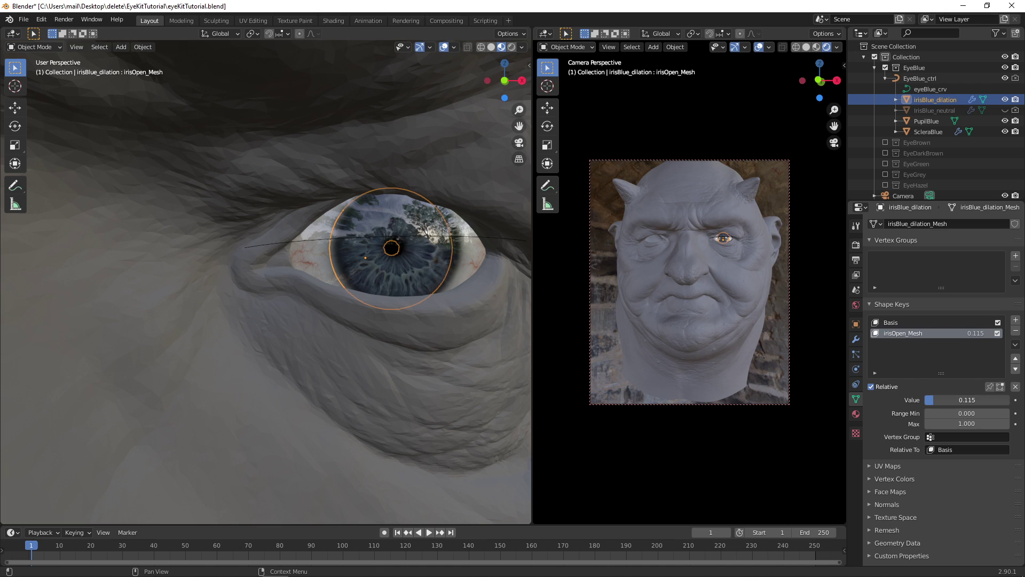
left_click_drag(935, 400, 993, 400)
Step: Hide the dilated iris, show the neutral blue iris, and select the eye's control curve
left_click(1004, 99)
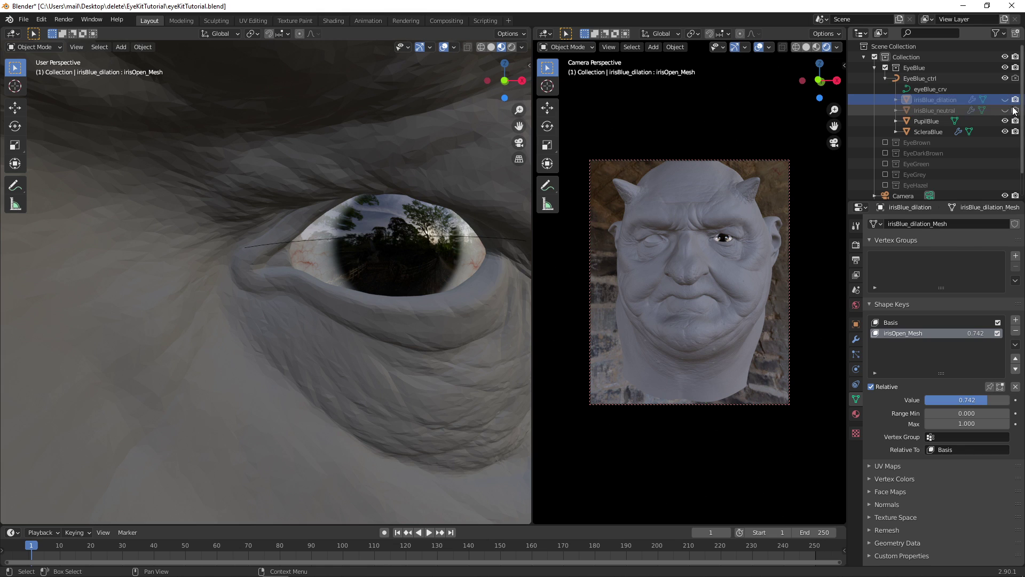
left_click(1006, 110)
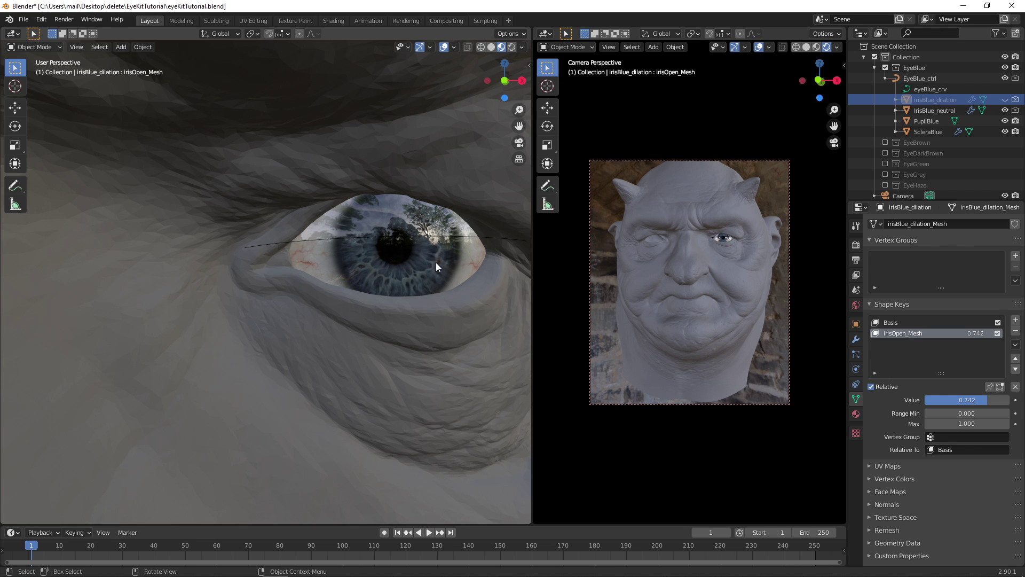
scroll(420, 270, "down", 4)
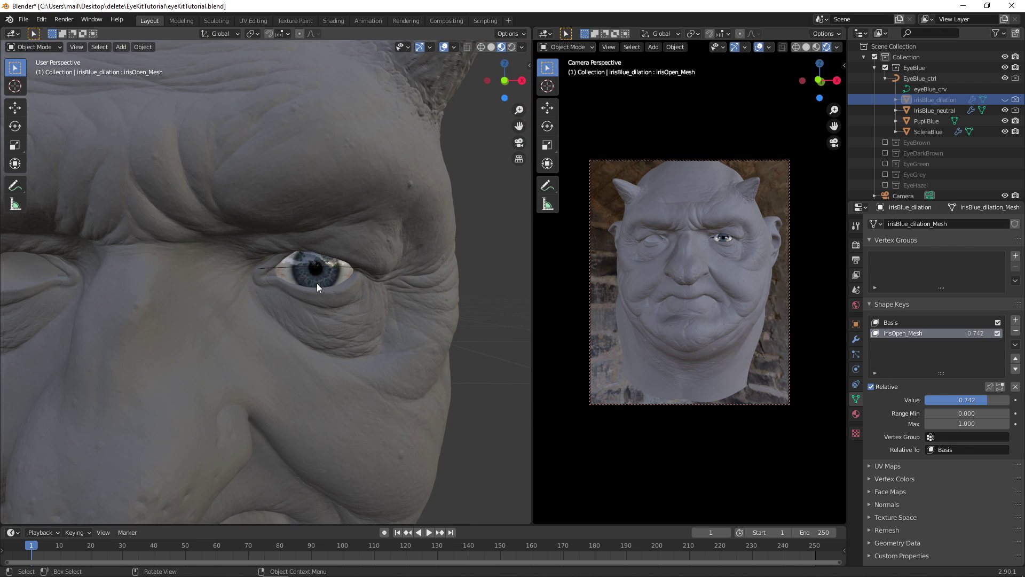
middle_click_drag(316, 283, 407, 280, "shift")
left_click(406, 278)
Step: Duplicate the EyeBlue collection from its Outliner context menu
left_click(911, 66)
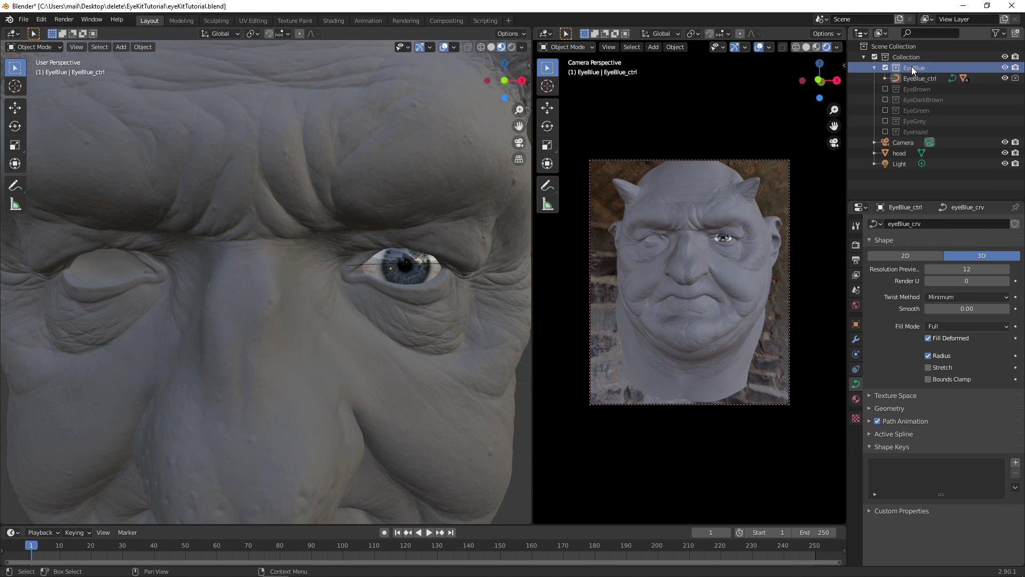
right_click(914, 69)
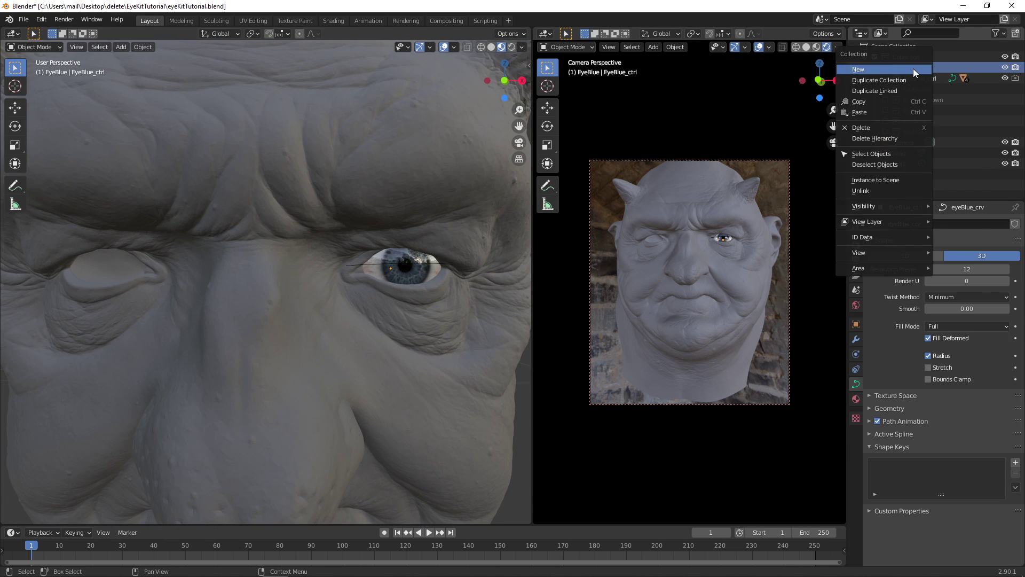
left_click(884, 82)
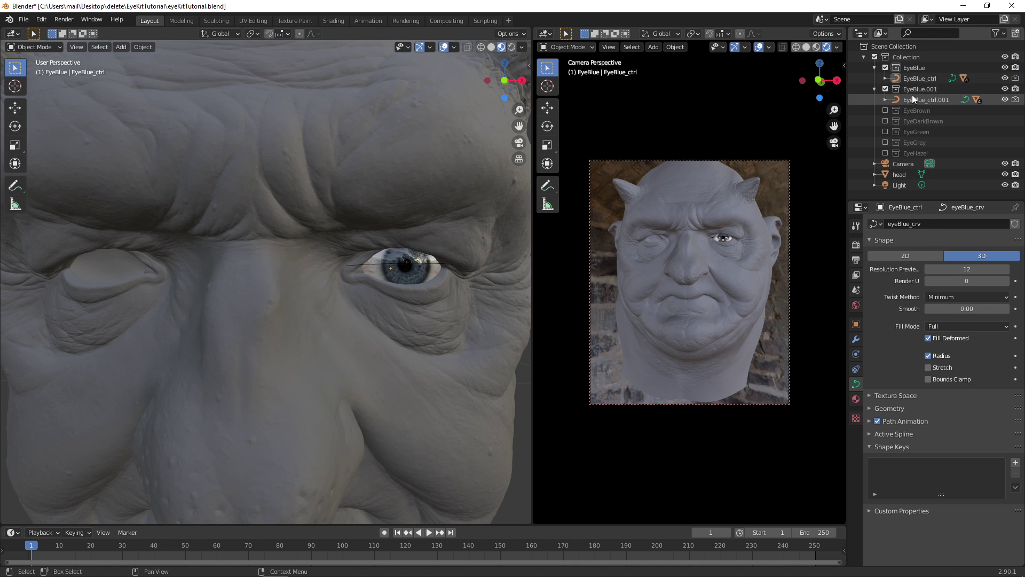
Step: Move the copied eye's control curve along X into the other eye socket
middle_click_drag(430, 286, 421, 297)
left_click(418, 290)
scroll(450, 296, "down", 5)
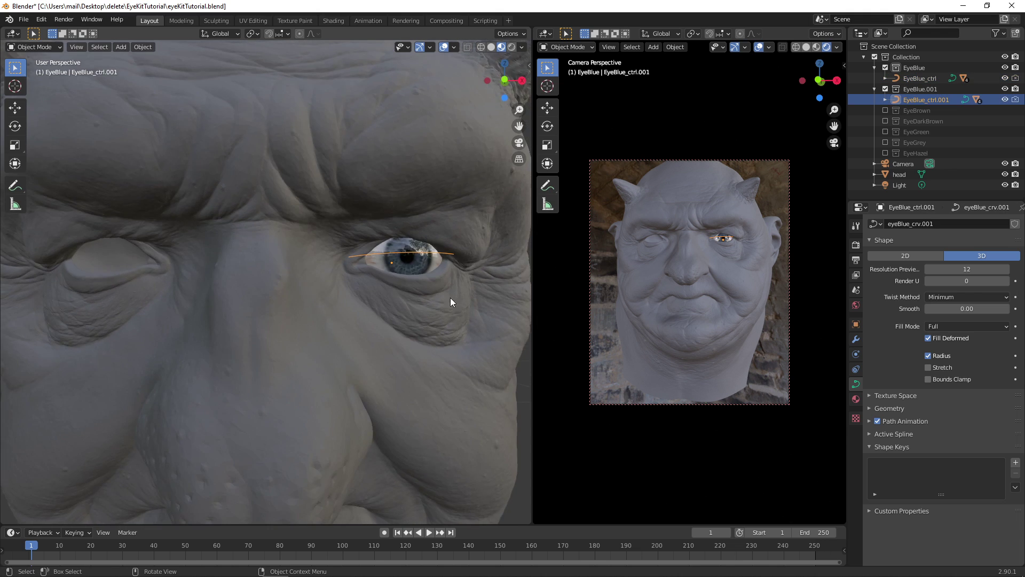
key("g")
key("x")
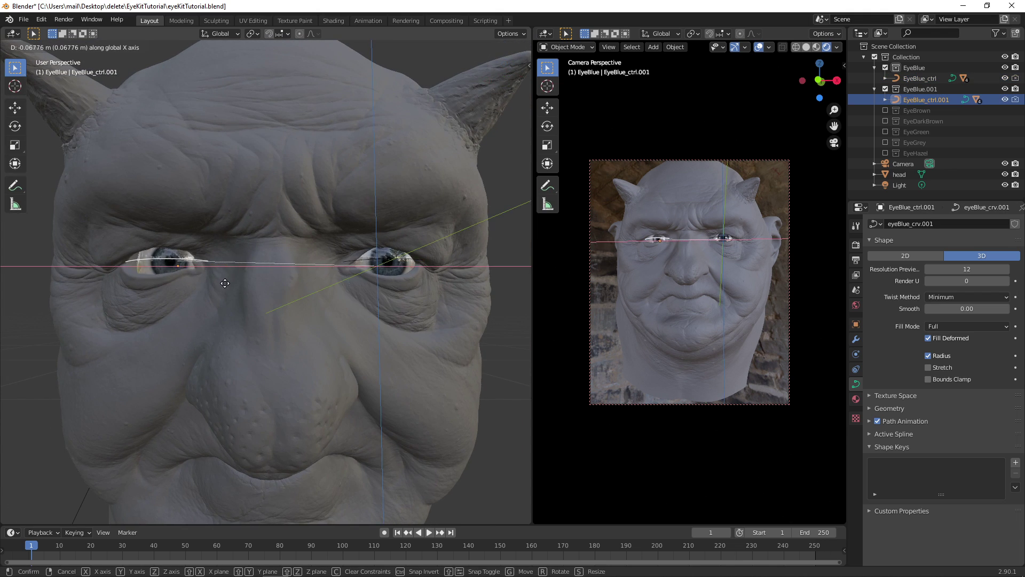
left_click(177, 275)
middle_click_drag(178, 272, 297, 263)
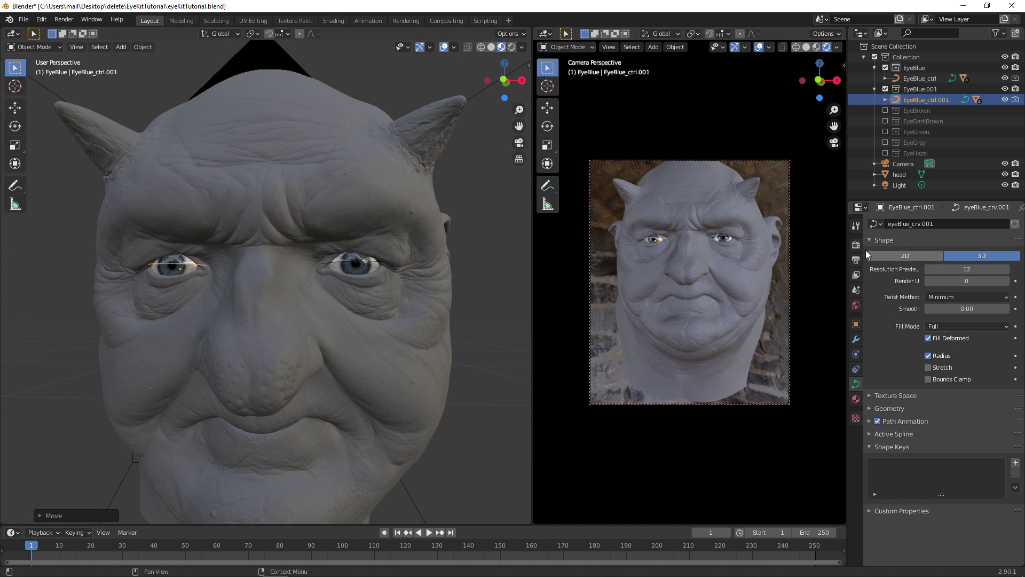
Step: Set the render engine to Cycles and resume the live viewport render
left_click(855, 245)
left_click(954, 225)
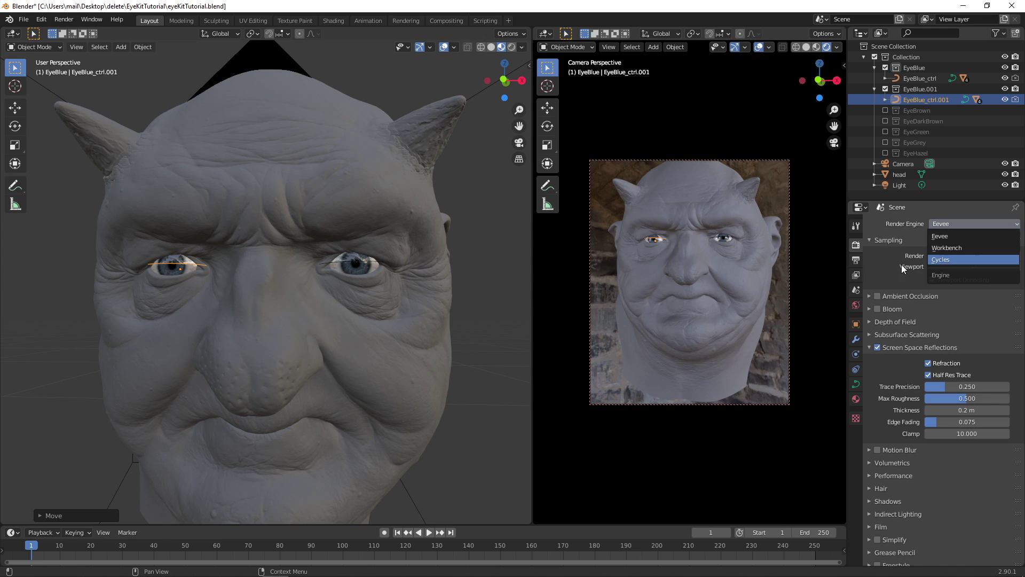
left_click(946, 258)
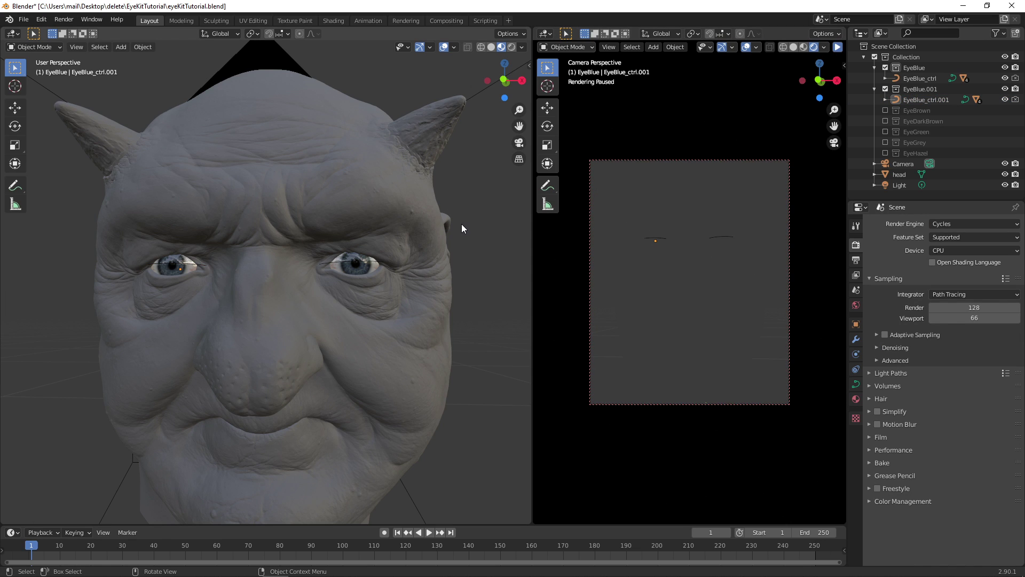
left_click(838, 47)
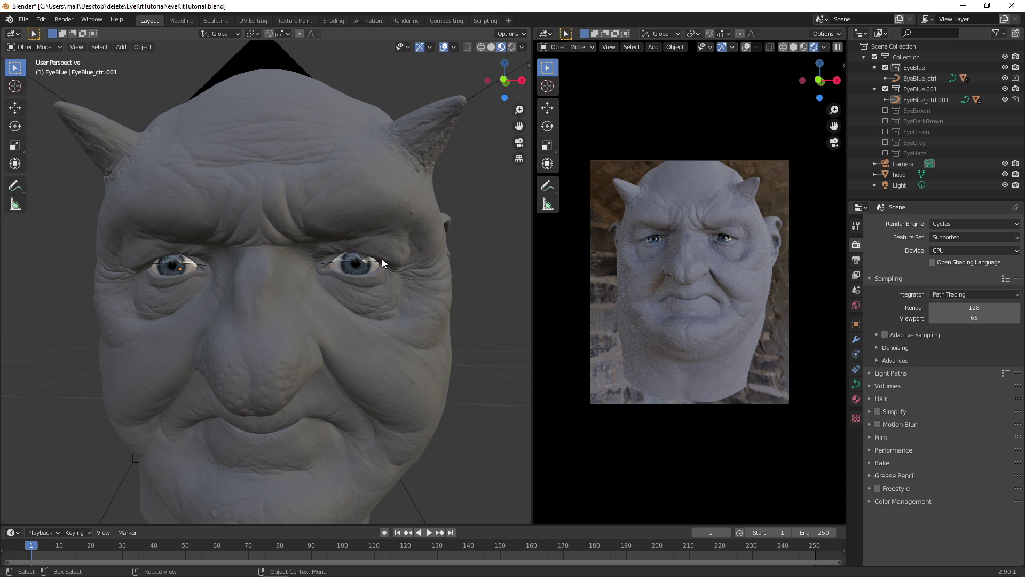
Step: Zoom in on the copied eye and select its ScleraBlue.001 sclera
scroll(431, 248, "up", 6)
middle_click_drag(418, 248, 357, 267, "shift")
scroll(328, 260, "up", 5)
scroll(355, 265, "down", 4)
scroll(357, 263, "up", 2)
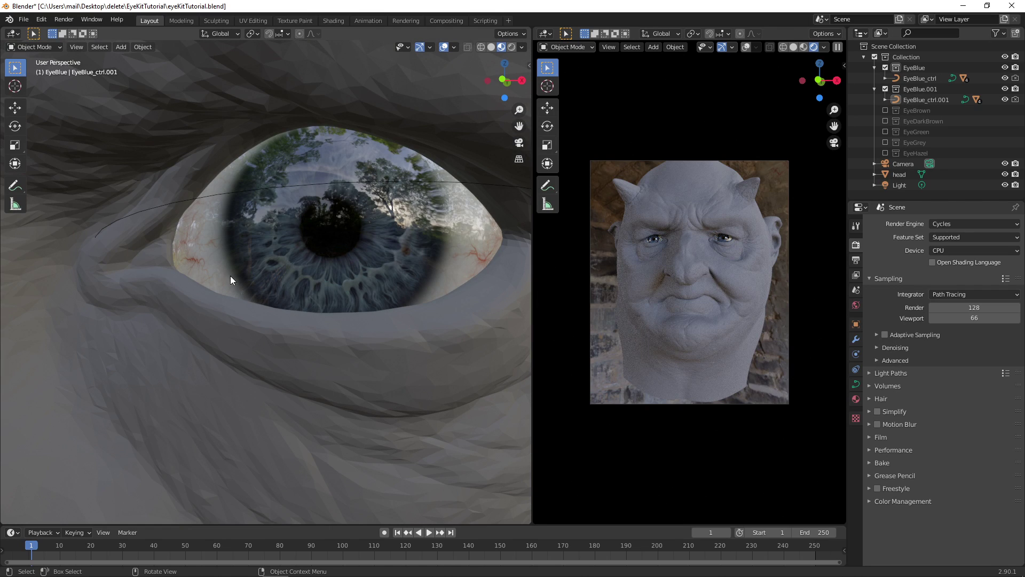
left_click(438, 253)
scroll(381, 288, "down", 5)
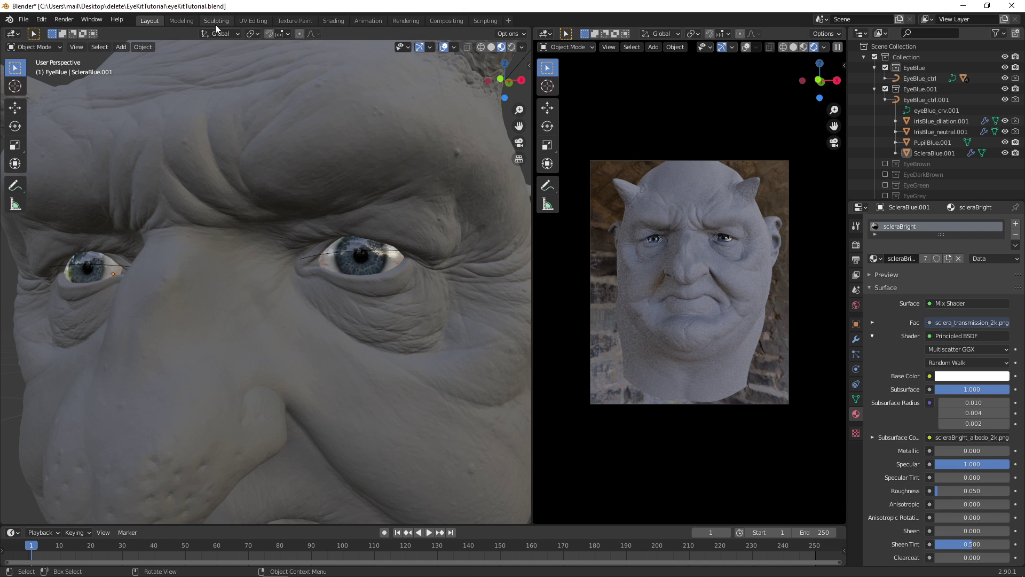
Step: Switch to the Shading workspace and set the node editor to show Object material nodes
left_click(327, 20)
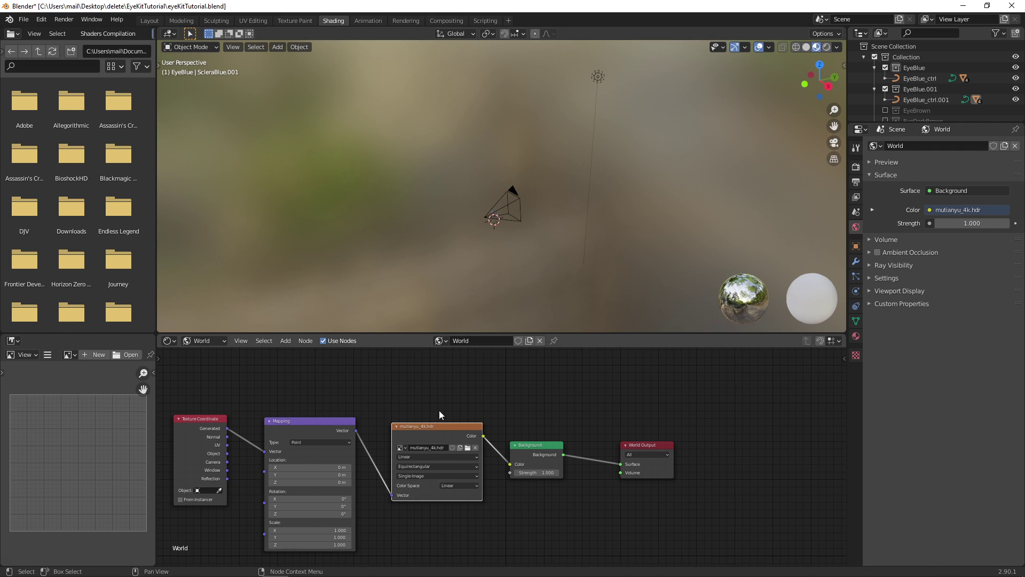
left_click(213, 339)
left_click(211, 349)
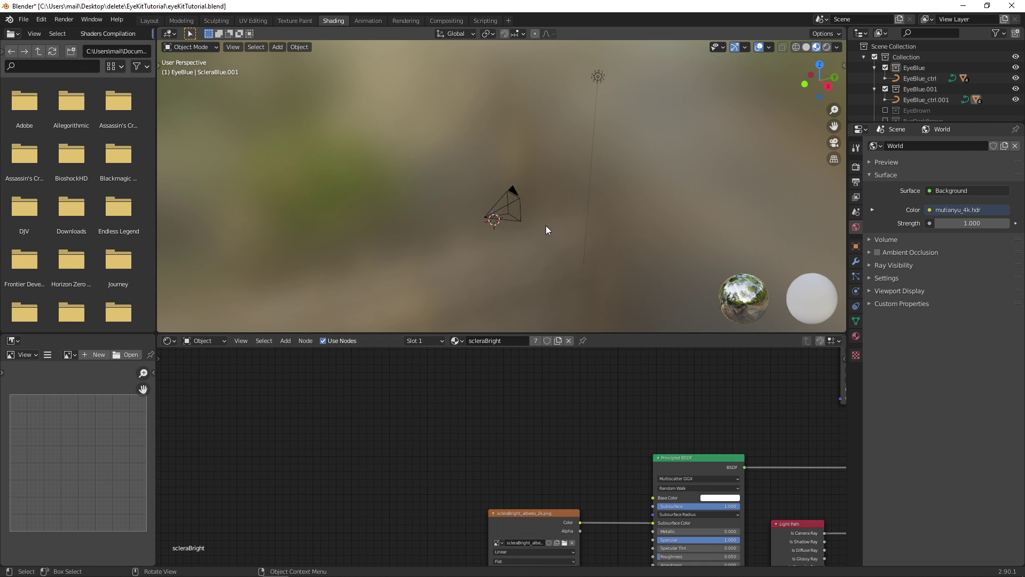
key("grave")
key("Escape")
scroll(502, 261, "up", 4)
Step: Frame the horned head and select the sclera to show its scleraBright_albedo_2k.png texture node
left_click(485, 278)
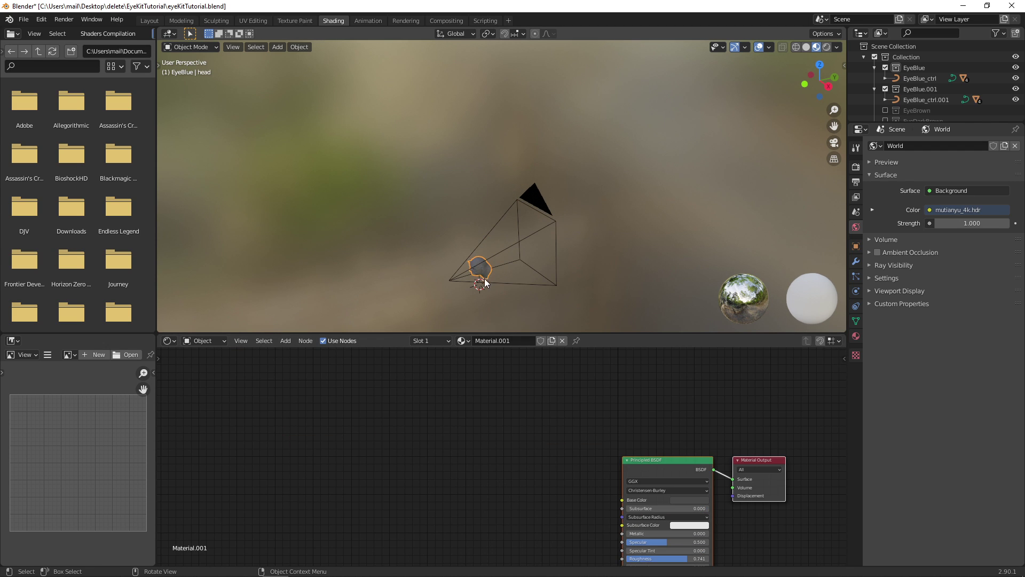
key("grave")
left_click(542, 329)
middle_click_drag(481, 255, 549, 153)
scroll(588, 100, "up", 4)
left_click(590, 95)
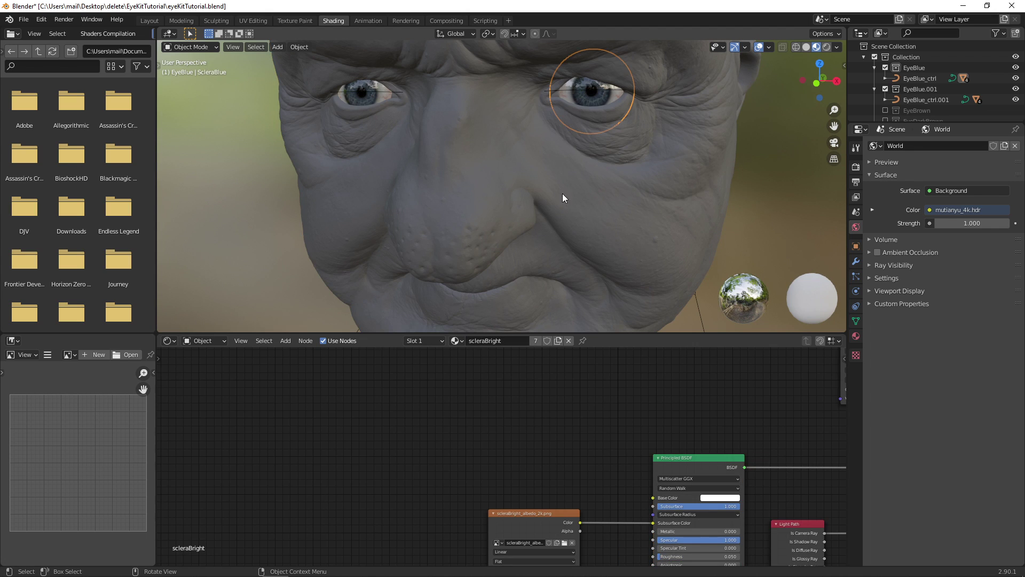
scroll(545, 434, "up", 5)
middle_click_drag(514, 406, 431, 468)
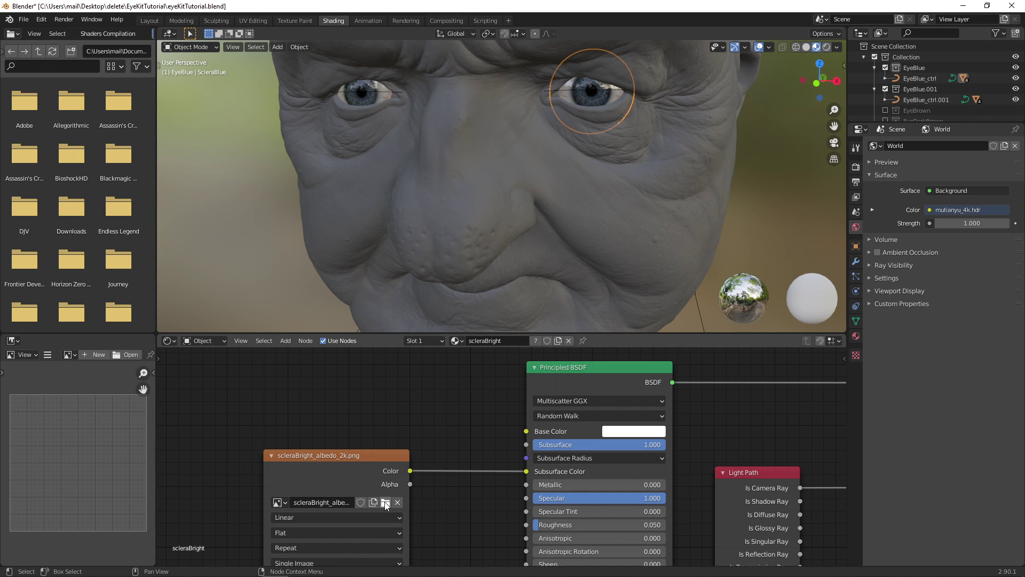
Step: Load scleraBright_albedo_1k.png from the sclera 1k folder into the sclera's image texture node
left_click(386, 504)
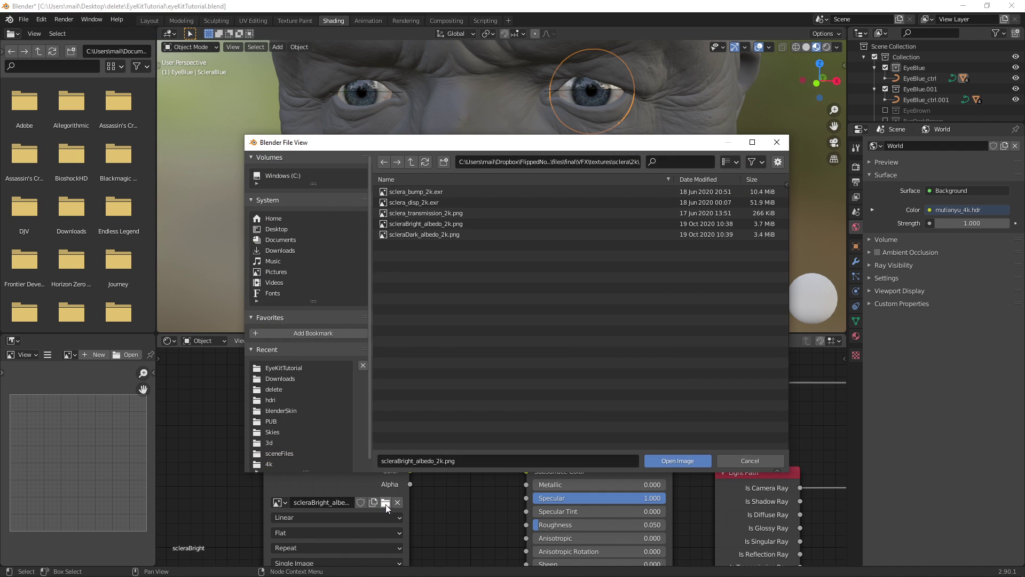
left_click(411, 161)
left_click(599, 162)
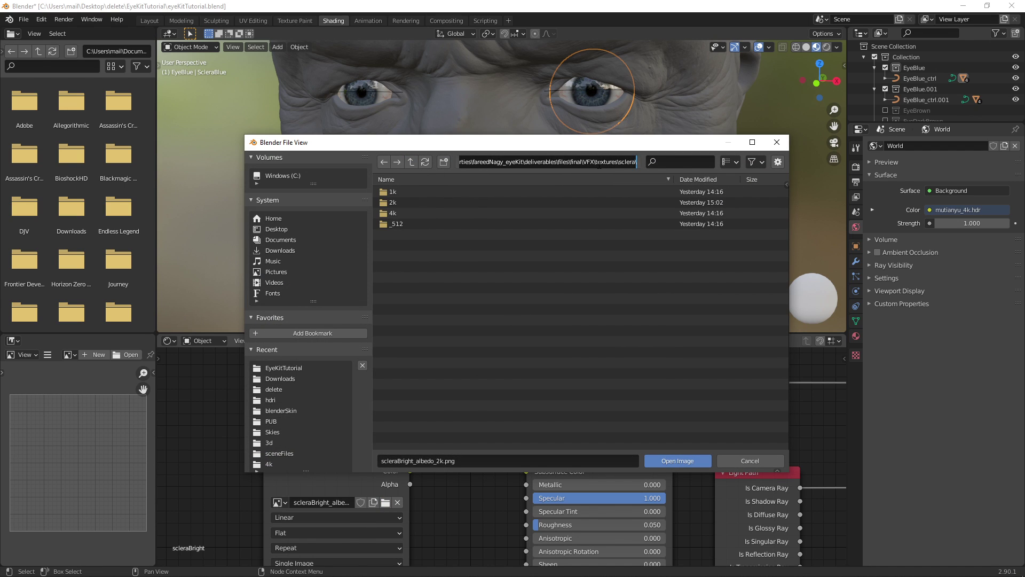
left_click_drag(598, 162, 688, 166)
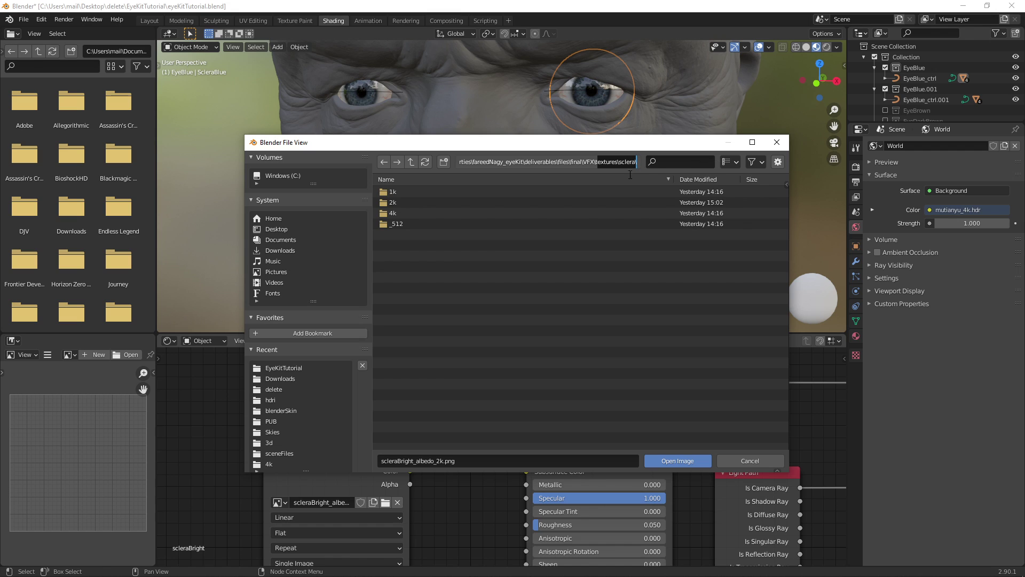
left_click(618, 162)
double_click(393, 192)
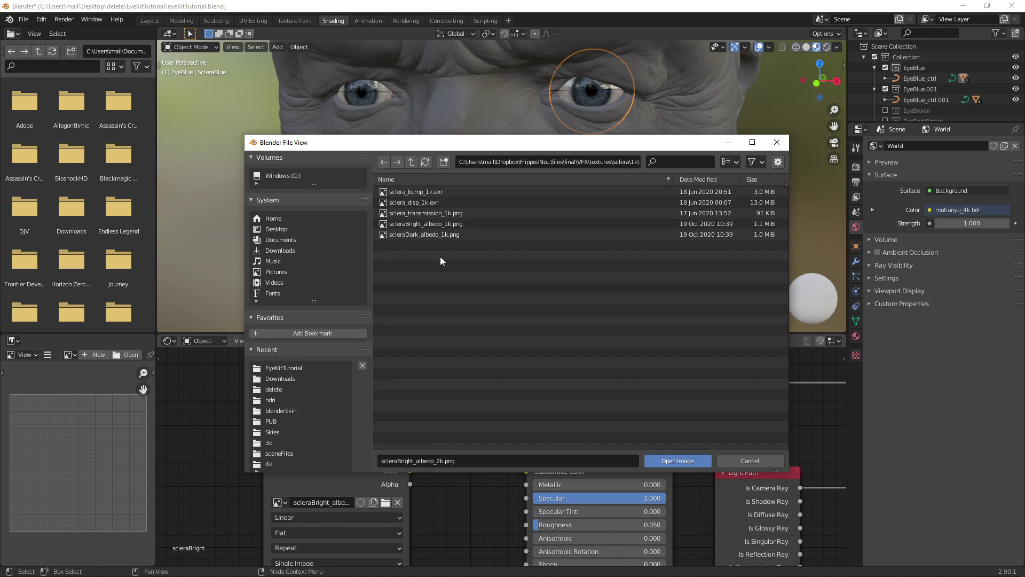
left_click_drag(472, 145, 531, 113)
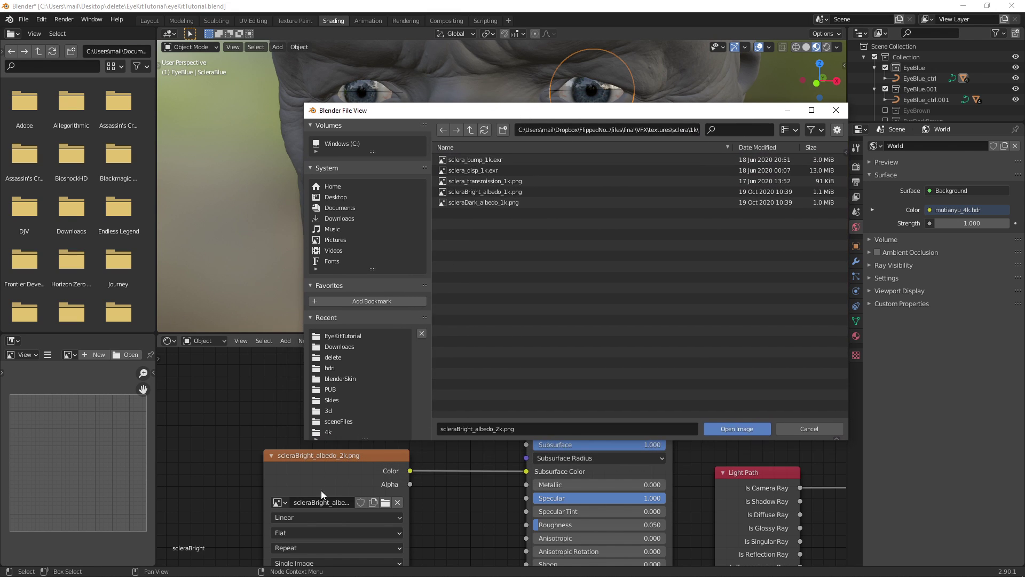
left_click(500, 191)
left_click(735, 430)
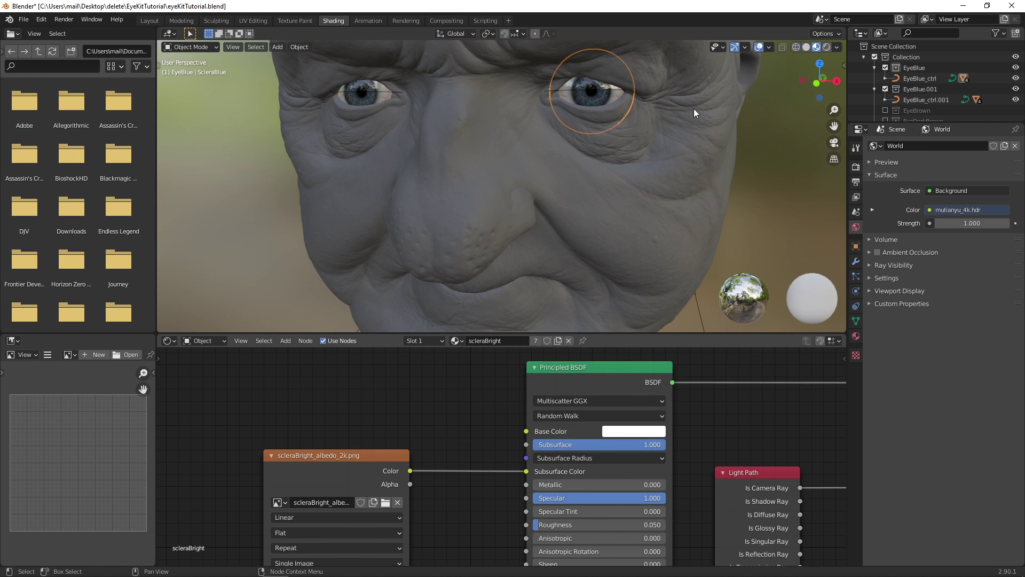
Step: Show the render settings: Cycles on CPU, Path Tracing, 128 render and 66 viewport samples
middle_click_drag(456, 398, 369, 395)
scroll(607, 169, "down", 3)
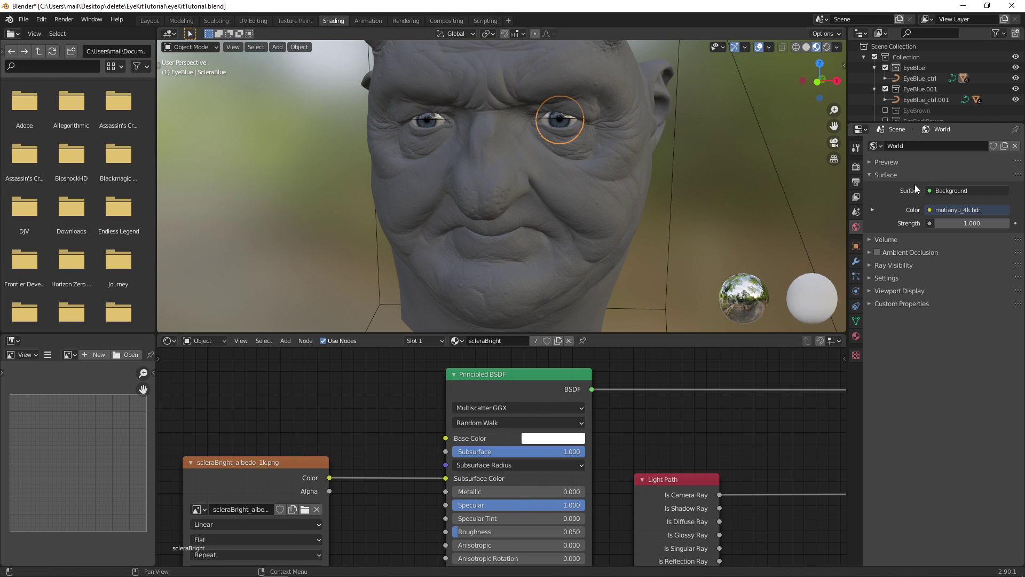
left_click(855, 167)
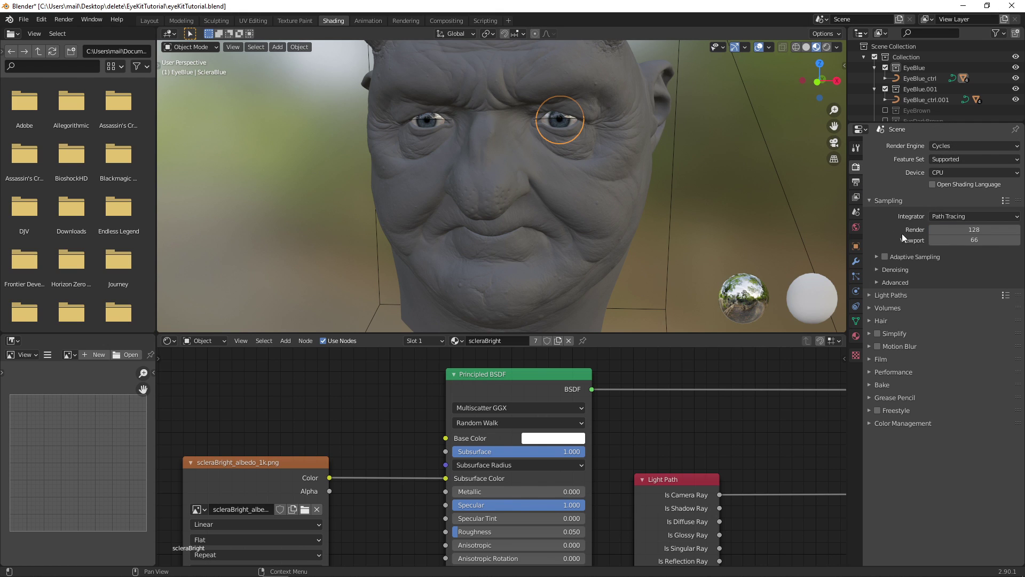